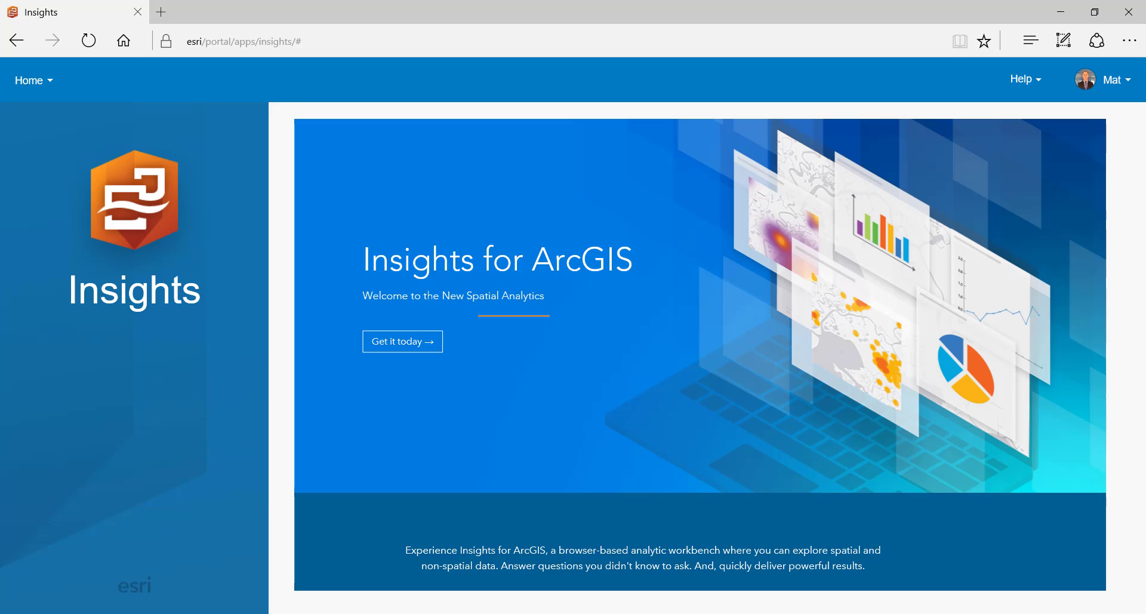
Step: Open the National Security workbook and add the Global terrorism database to its page
left_click(614, 539)
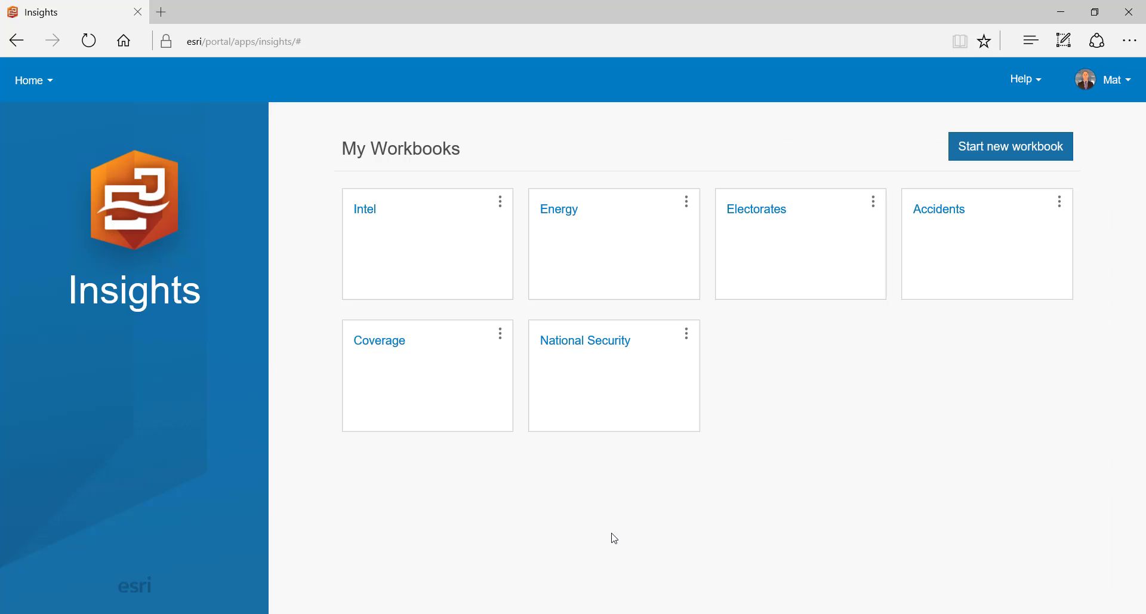
left_click(599, 341)
left_click(748, 186)
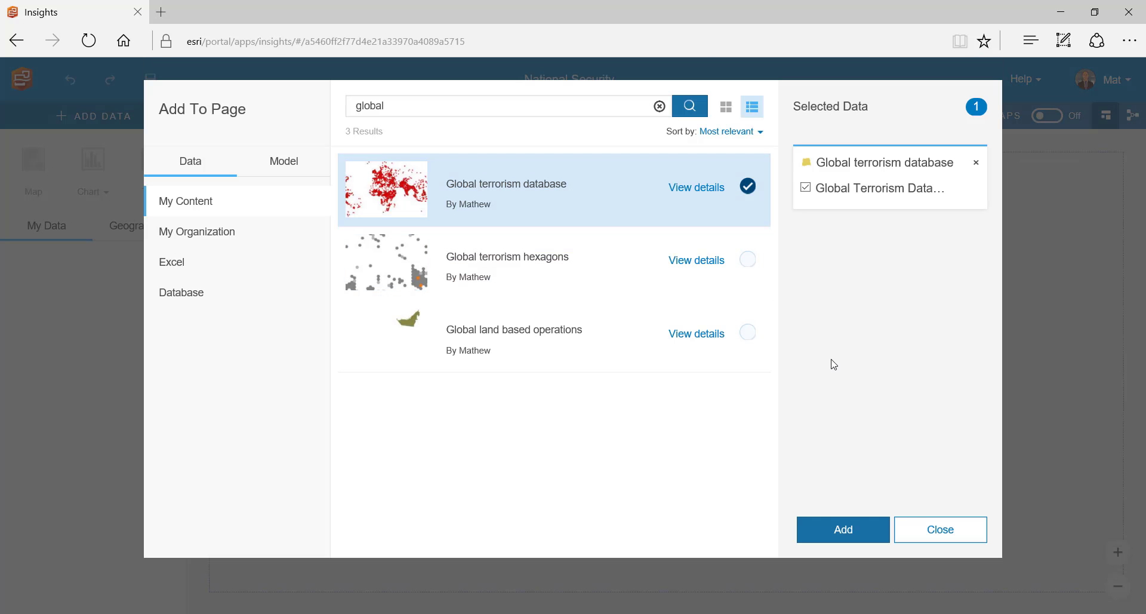
left_click(842, 530)
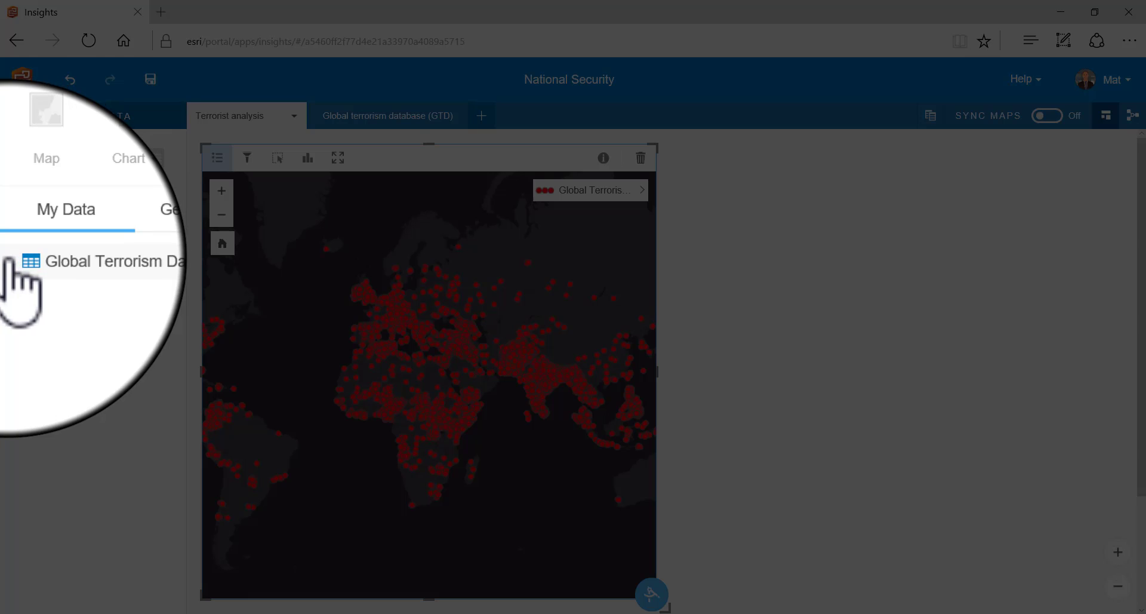
Step: Chart Global Terrorism Database incident counts over the Time field as a line chart
left_click(9, 261)
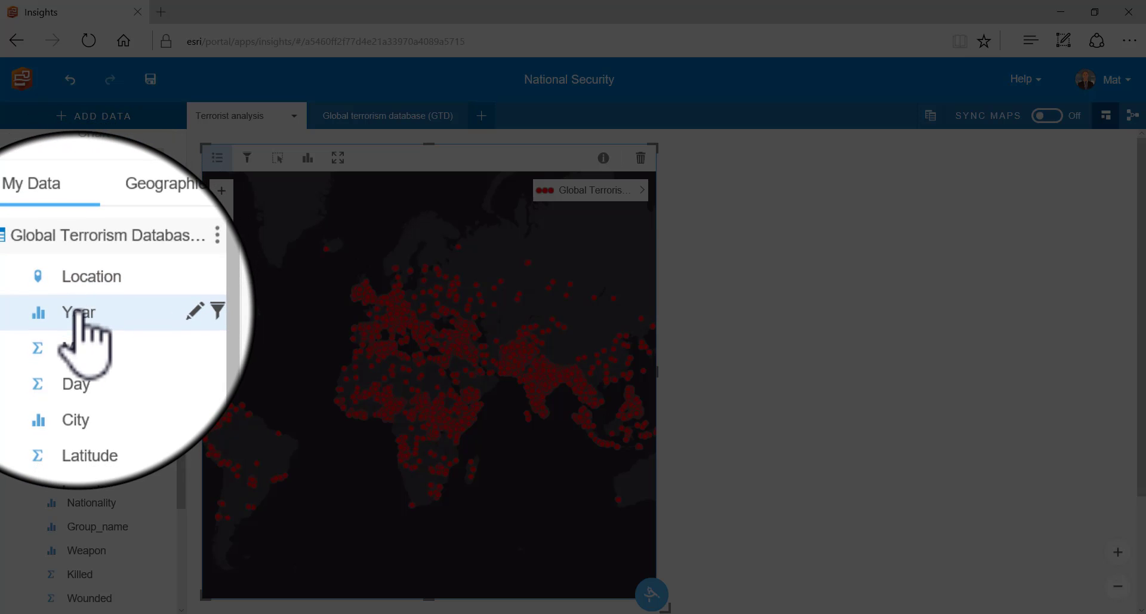
scroll(83, 388, "down", 3)
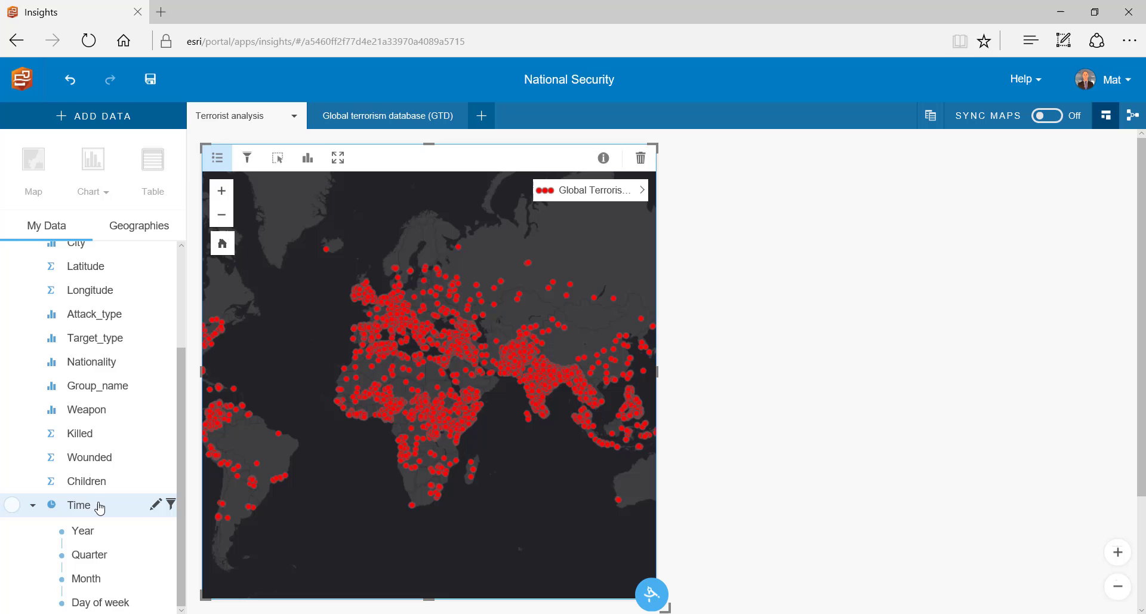
left_click_drag(100, 507, 818, 280)
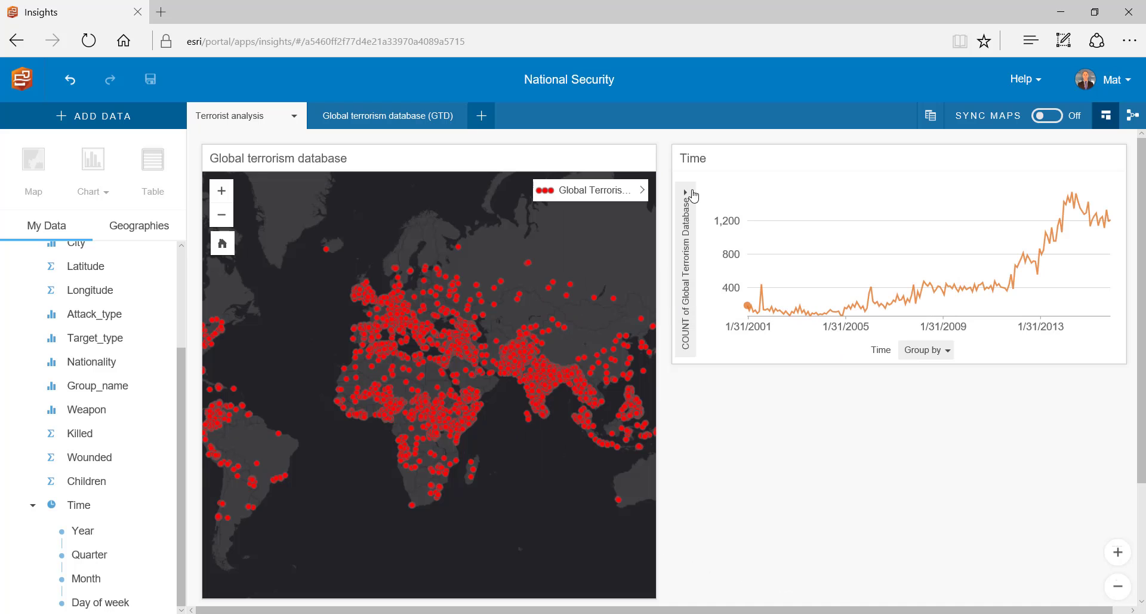
Step: Restyle the terrorism map layer as a heat map of the Killed field
left_click(642, 191)
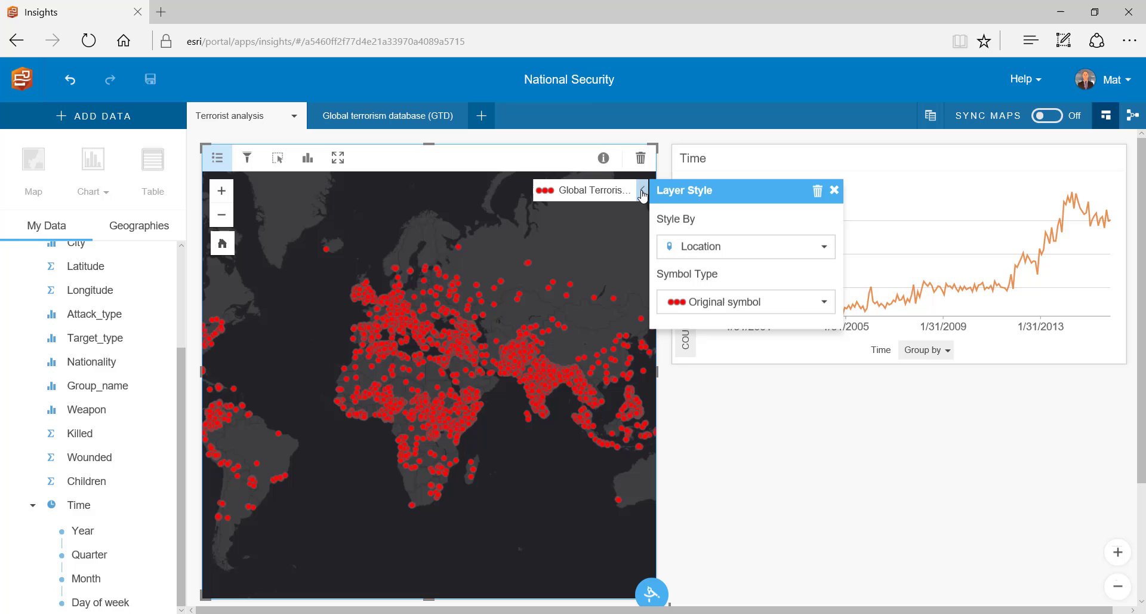
left_click(728, 246)
scroll(753, 287, "down", 3)
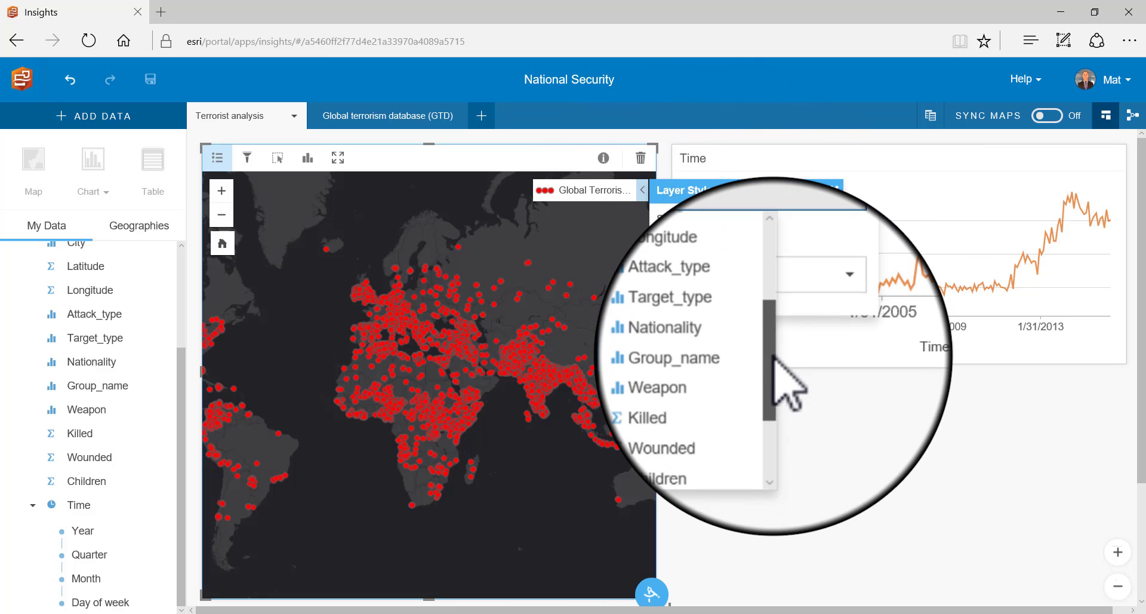
left_click(716, 391)
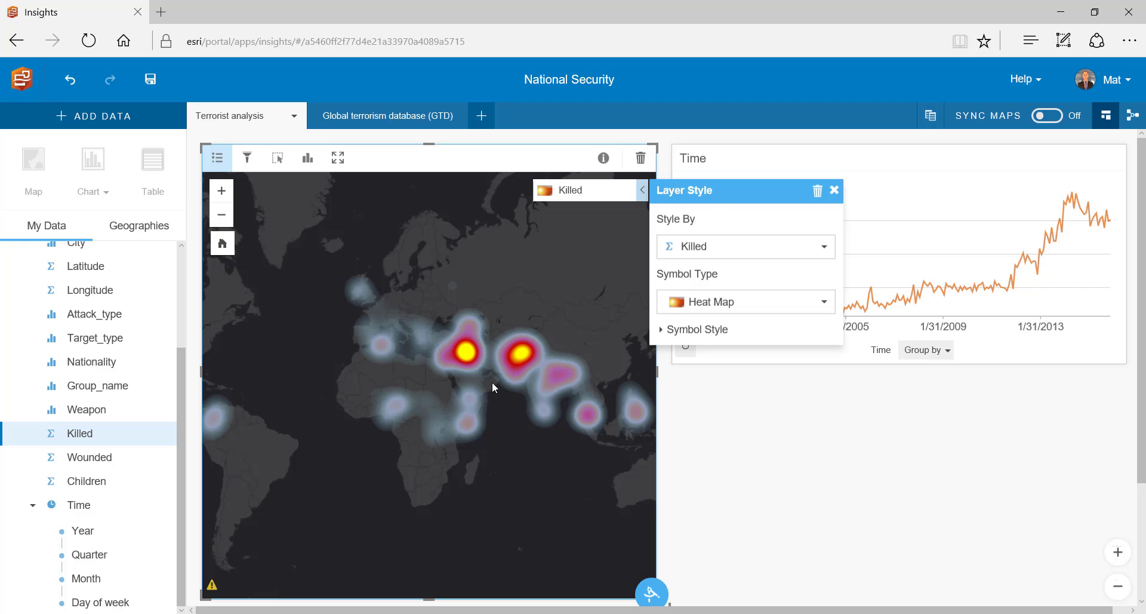
Step: Zoom the map in on the Middle East
left_click_drag(423, 301, 564, 405)
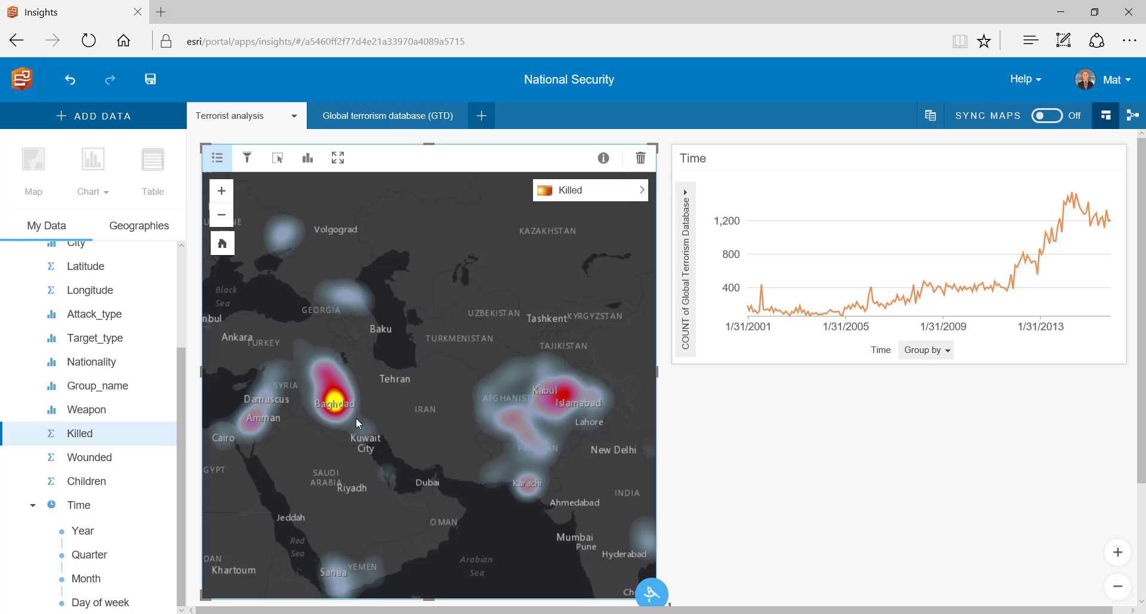
mouse_move(339, 401)
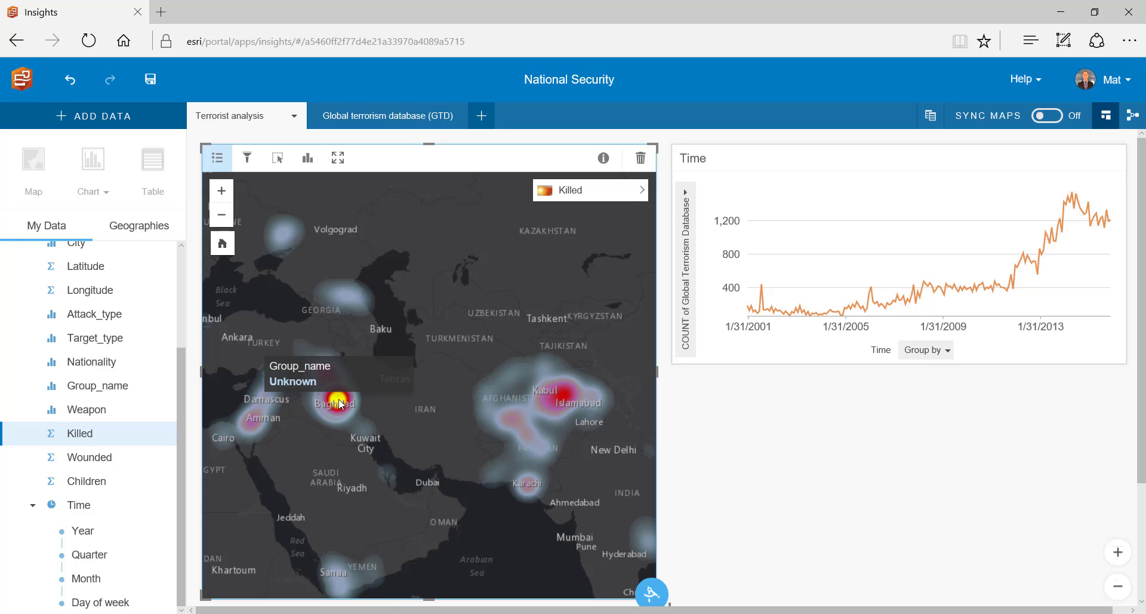
mouse_move(561, 399)
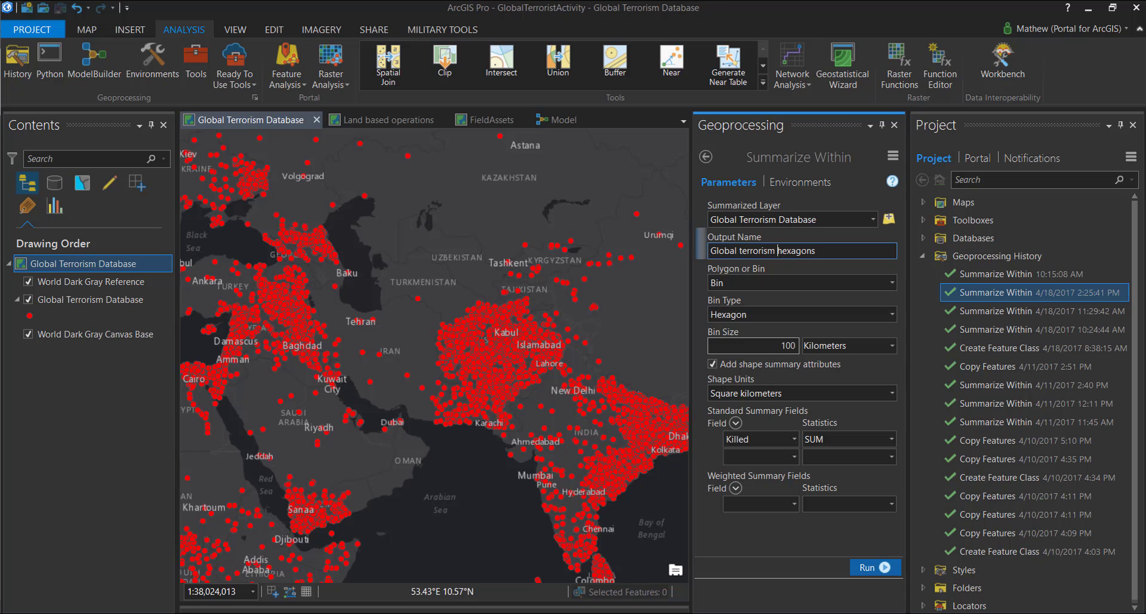
Step: Use Summarize Within to bin terrorism incidents into 100 km hexagons summing Killed
left_click(286, 84)
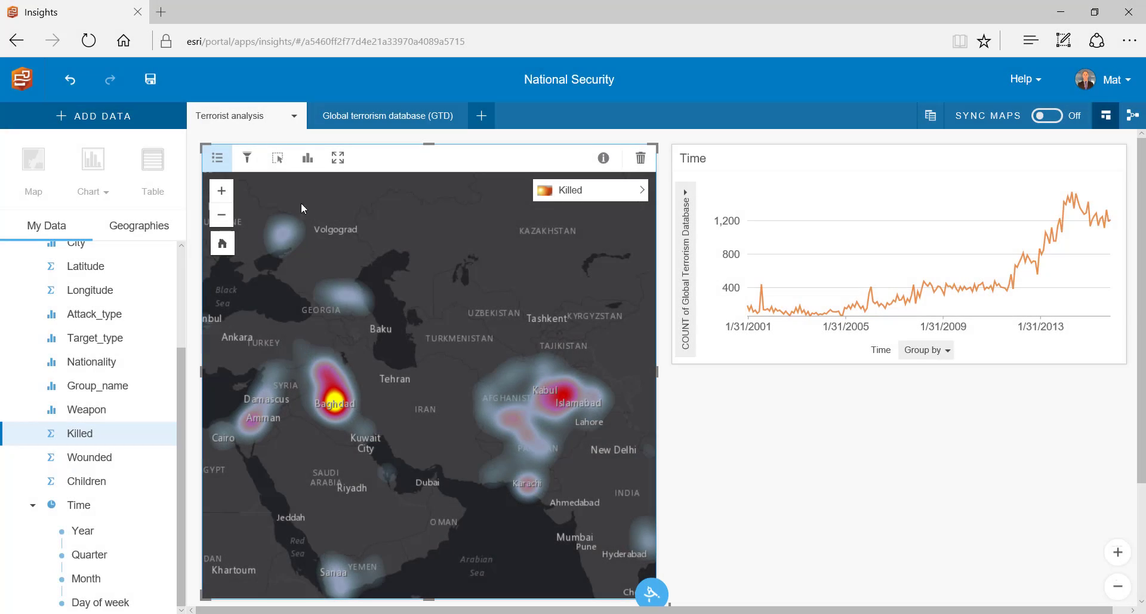
Step: Add the Global terrorism hexagons dataset onto the terrorism map
left_click(108, 119)
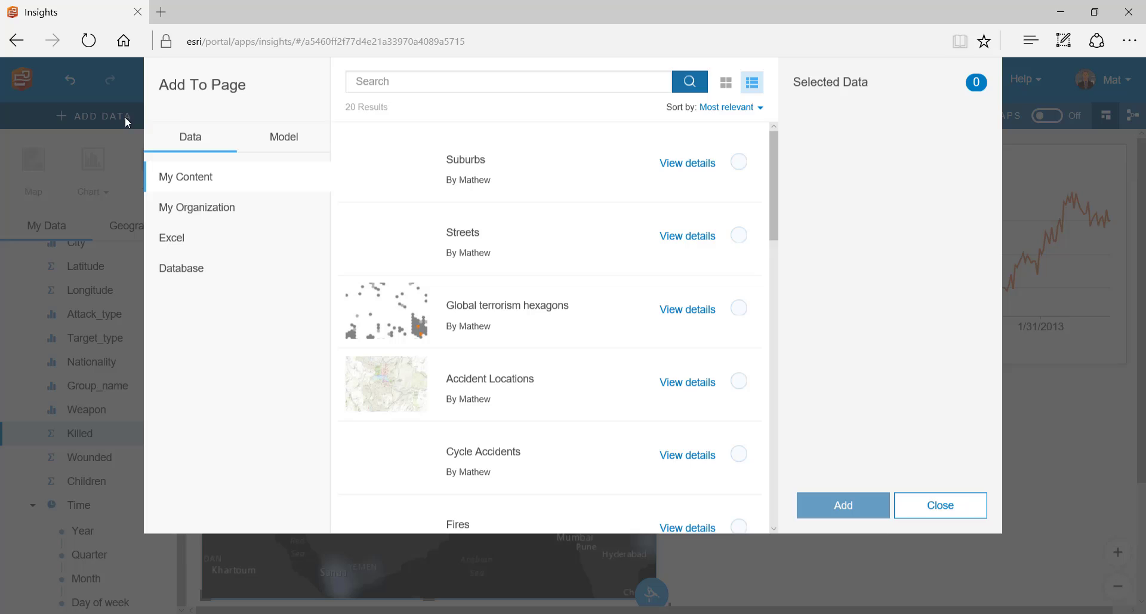
left_click(489, 334)
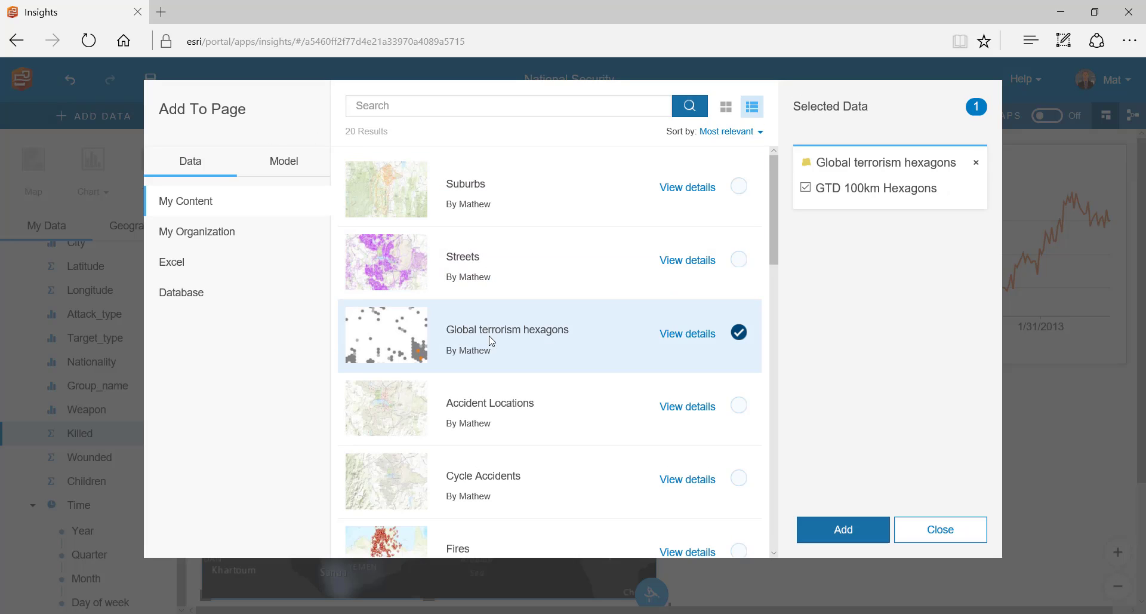
left_click(832, 540)
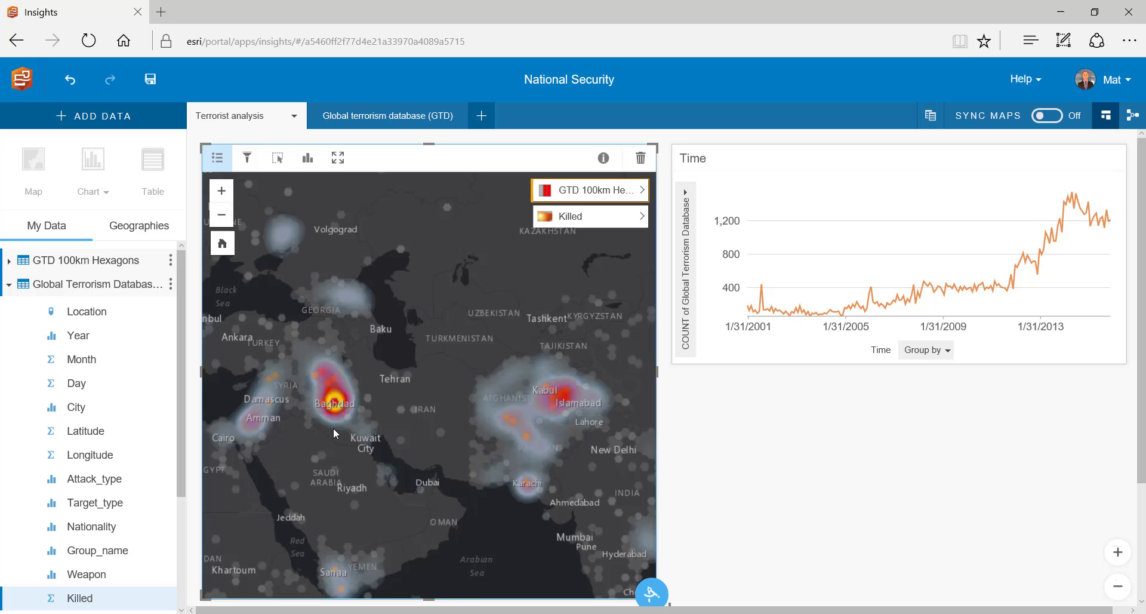
Step: Zoom into Iraq to inspect the hexagons, then back out to the wider region
scroll(333, 428, "up", 1)
scroll(333, 429, "up", 1)
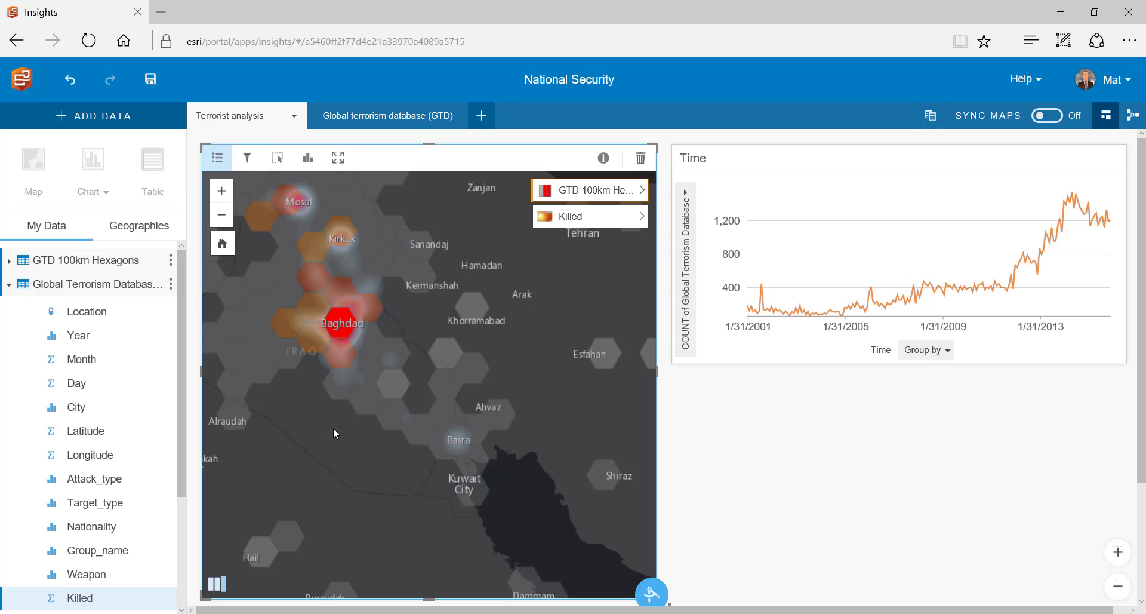
left_click(222, 214)
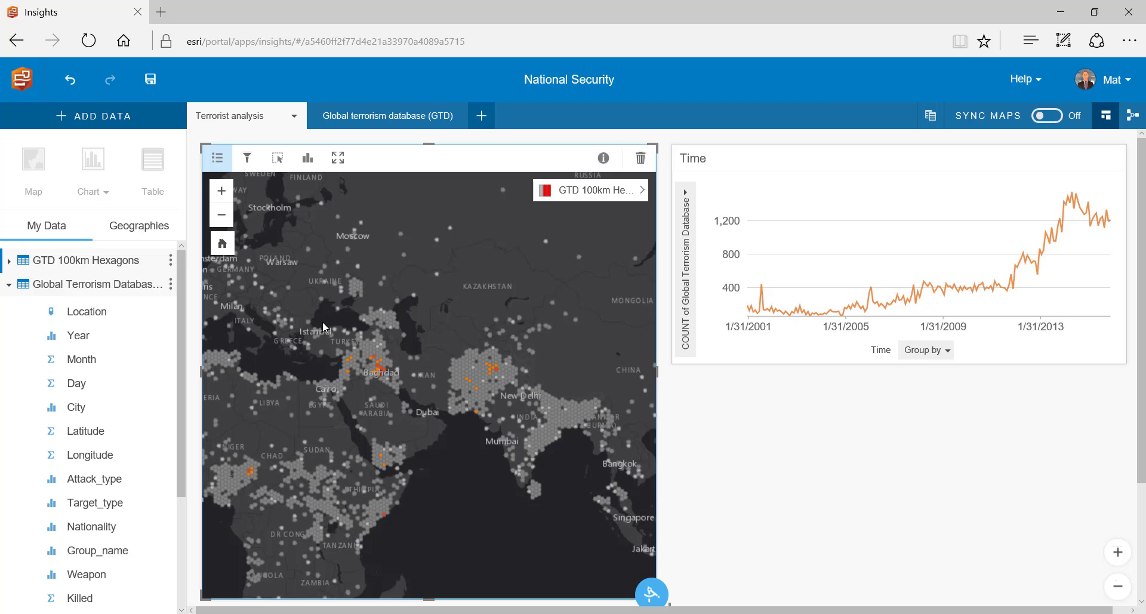
Step: Search 'global' and add the Global land based operations dataset to the page
left_click(104, 117)
type("global")
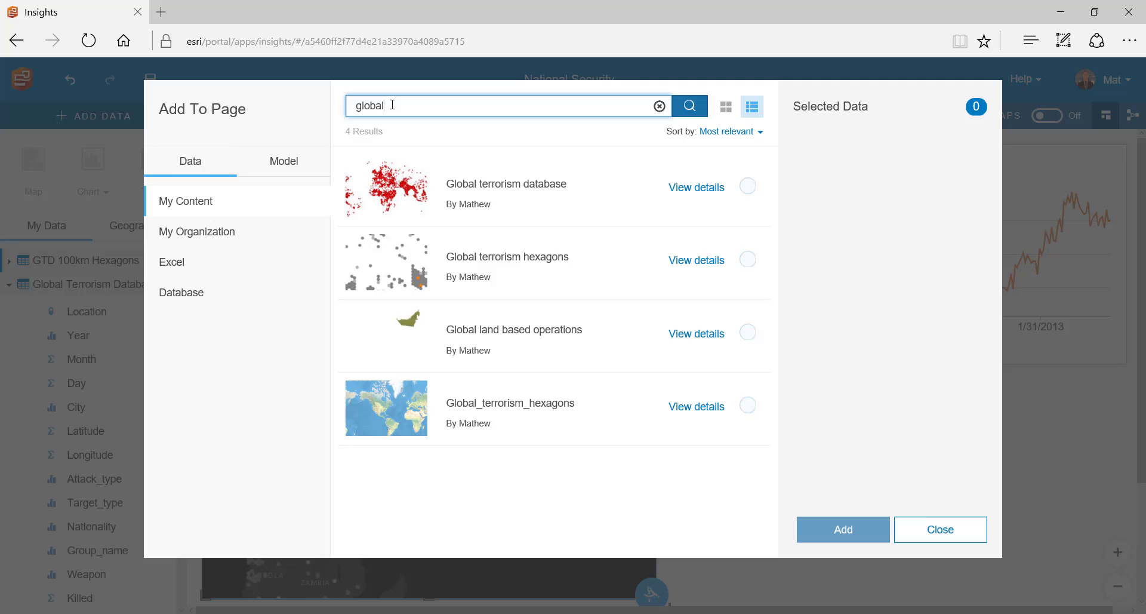
left_click(468, 329)
left_click(846, 530)
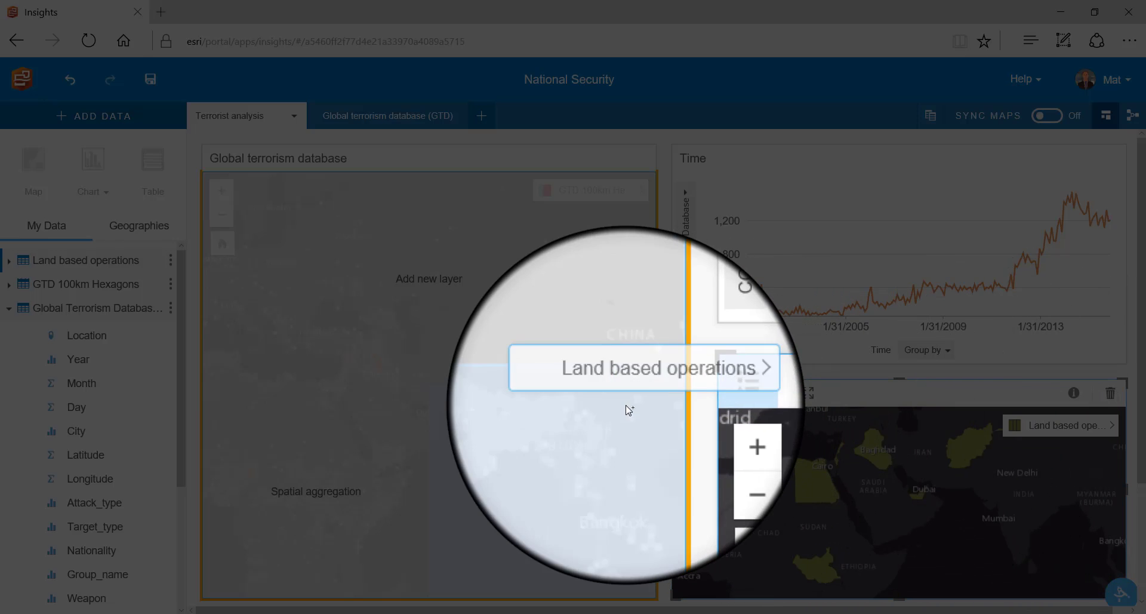
Step: Spatially filter the terrorism hexagons to the land based operation areas
left_click_drag(629, 409, 566, 410)
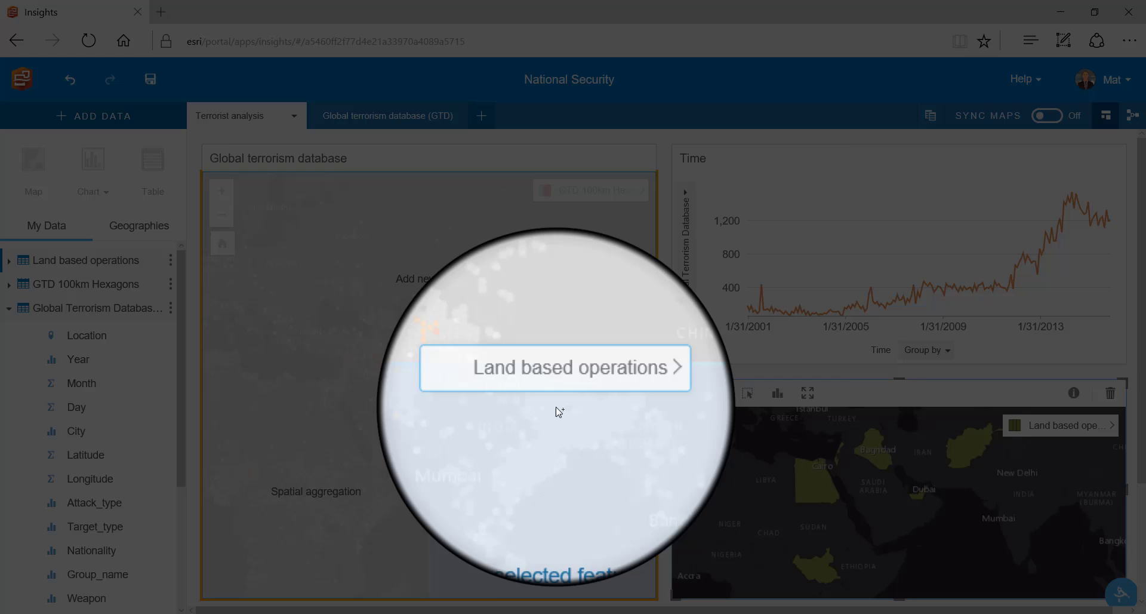
left_click_drag(557, 411, 556, 407)
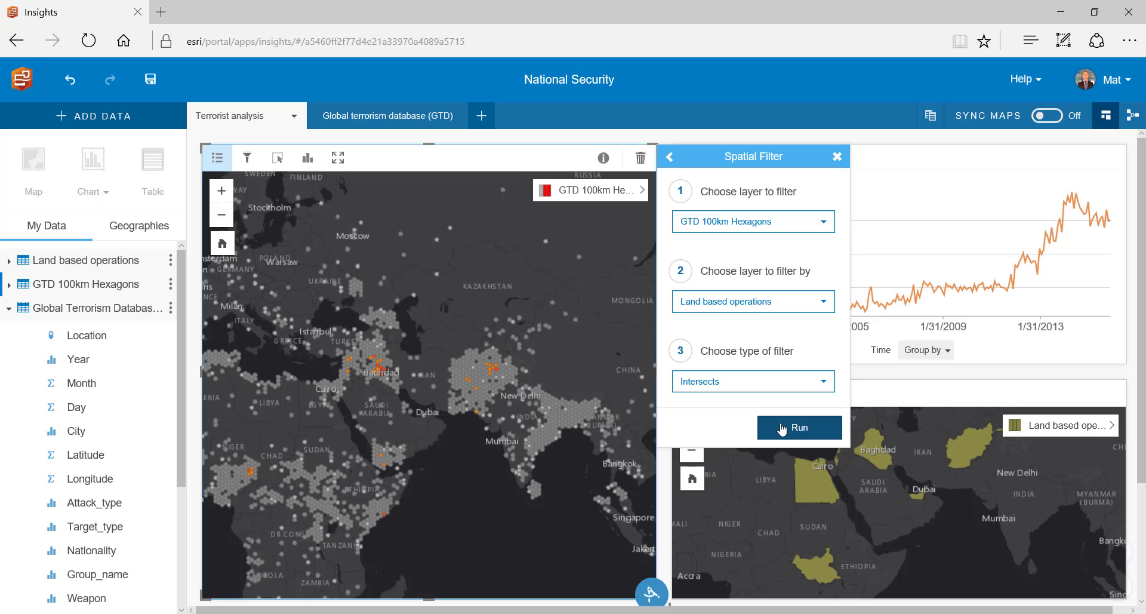
left_click(785, 428)
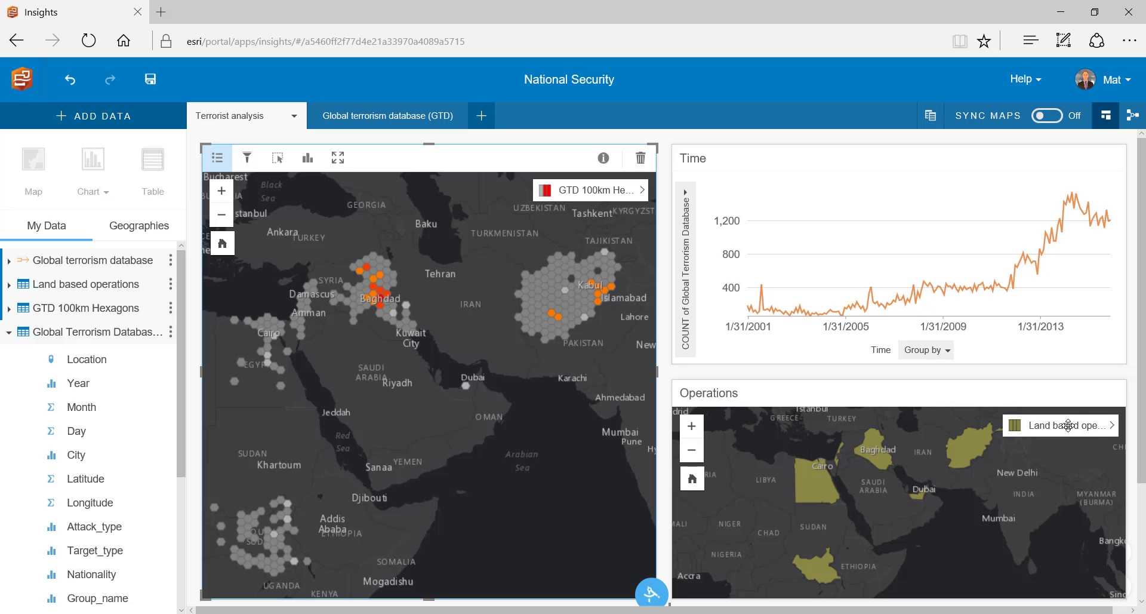
Step: Size the Operations symbols by Personnel and show its summary statistics (count 6, sum 1,848)
left_click(1111, 426)
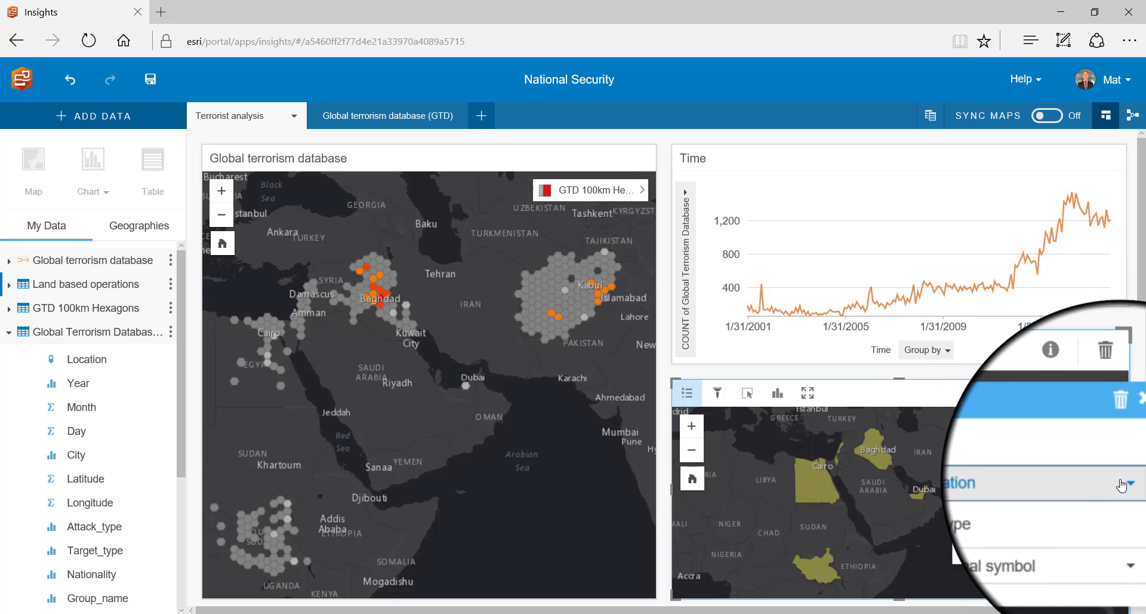
left_click(1125, 477)
left_click(1014, 575)
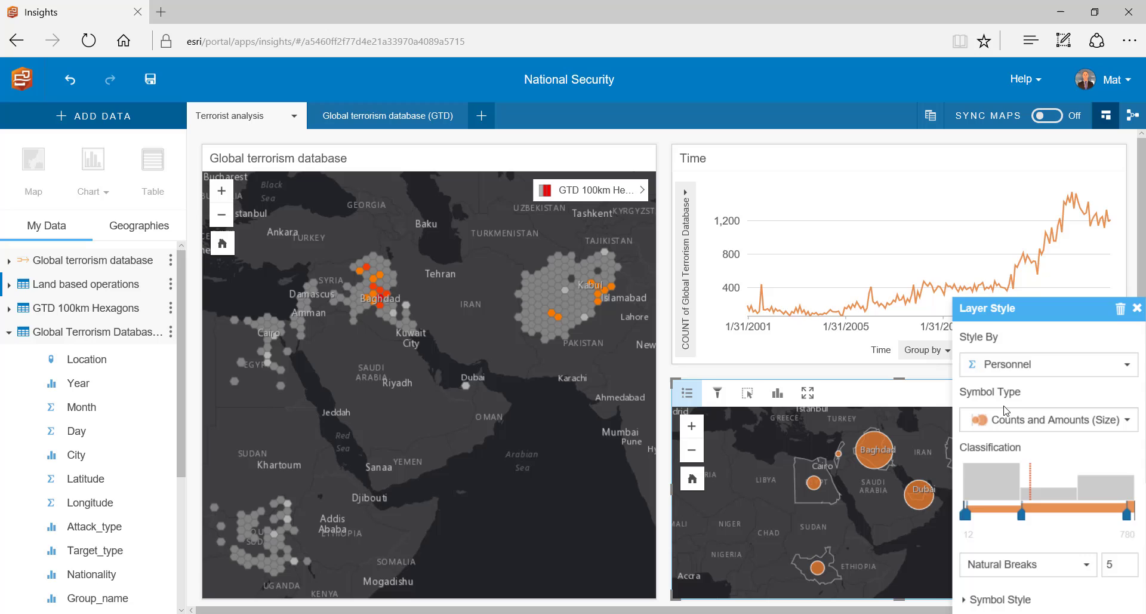
left_click(1137, 309)
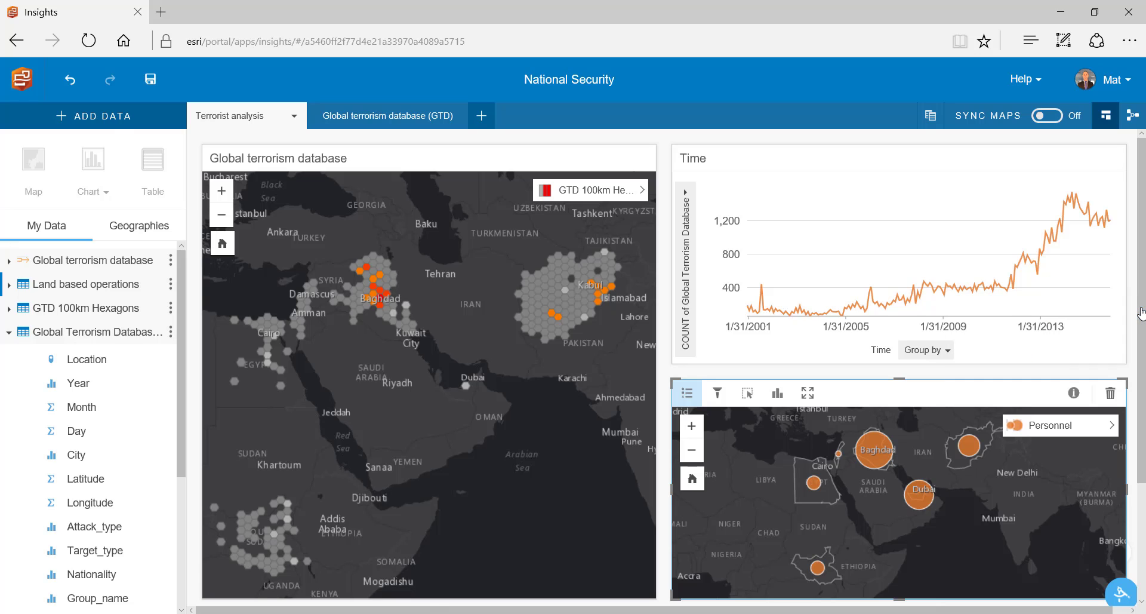
left_click(1074, 393)
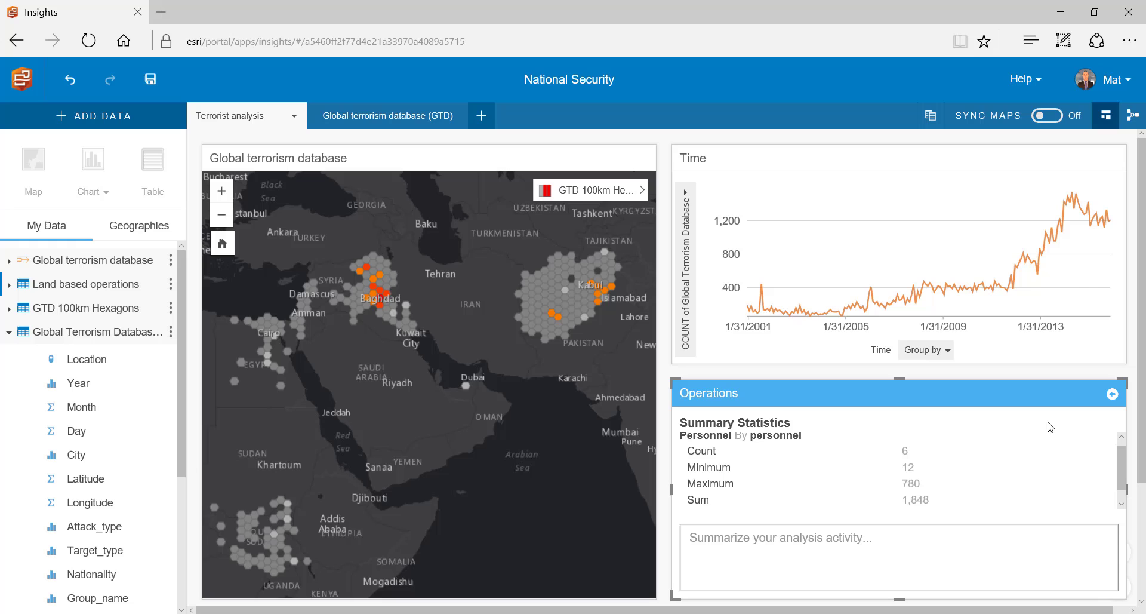
Step: Flip the Operations card back to its map and select the Baghdad operation circle
left_click(1113, 394)
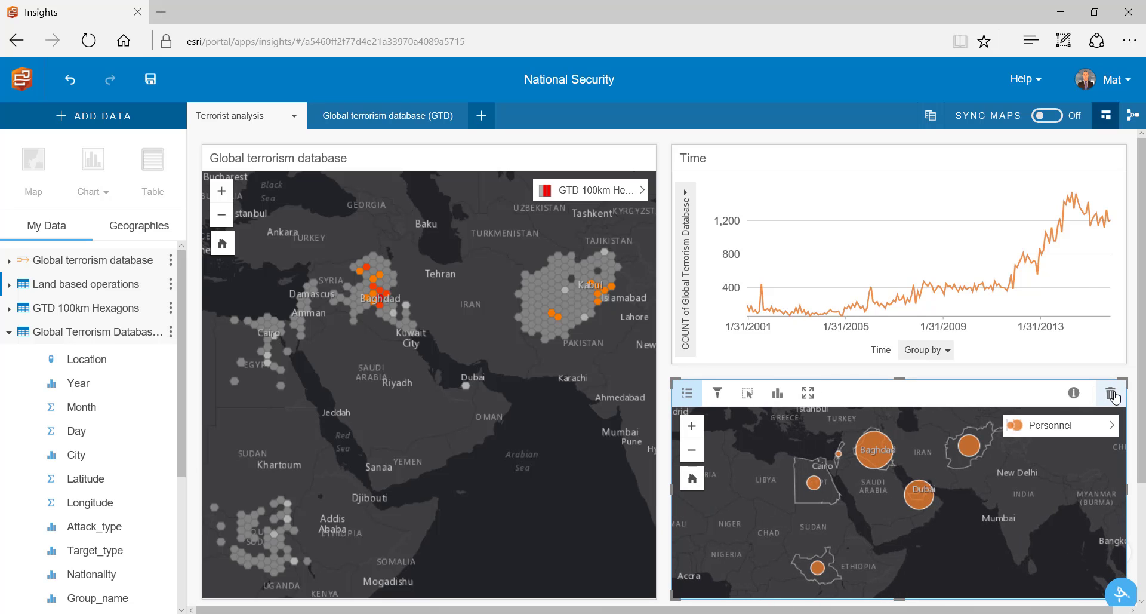
left_click(884, 465)
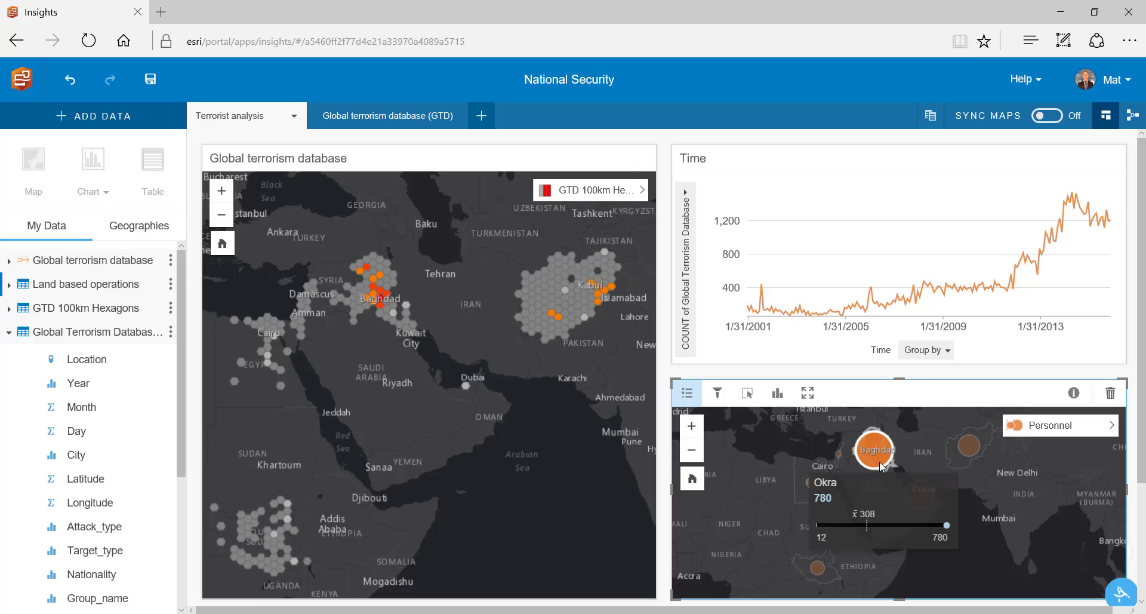
Step: Filter the hexagon map by the selected Baghdad operation, leaving only Iraqi bins
left_click_drag(882, 466, 524, 439)
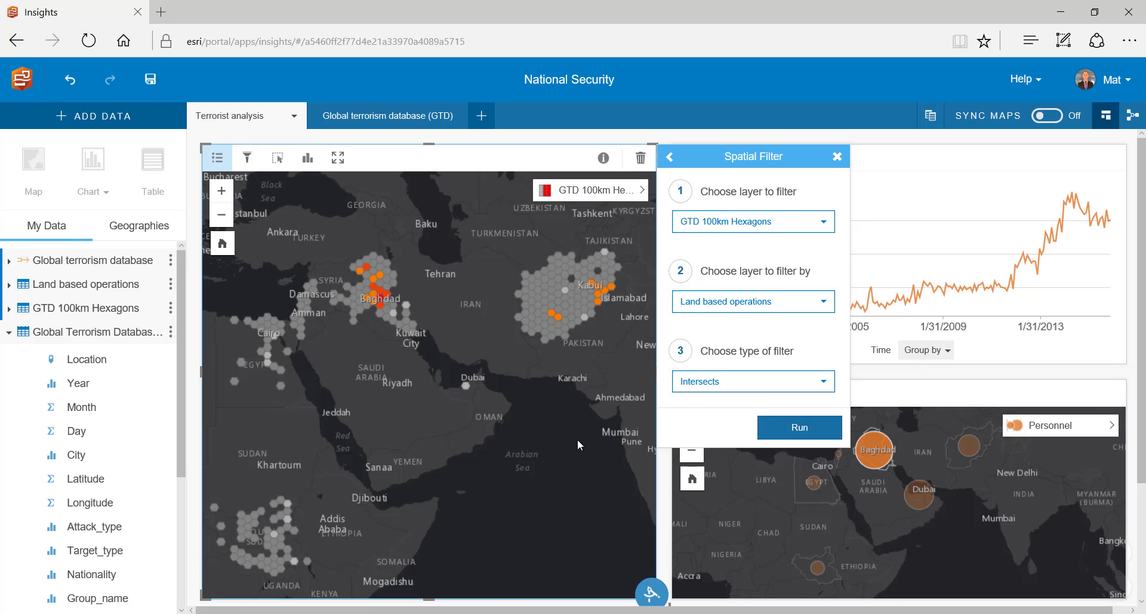
left_click(799, 428)
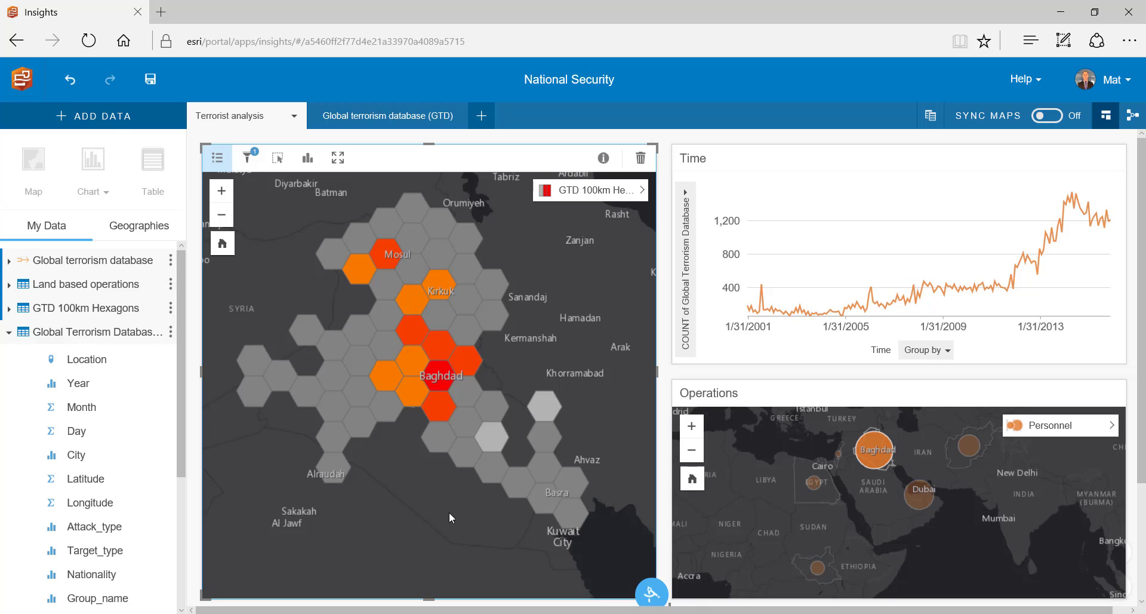
mouse_move(442, 392)
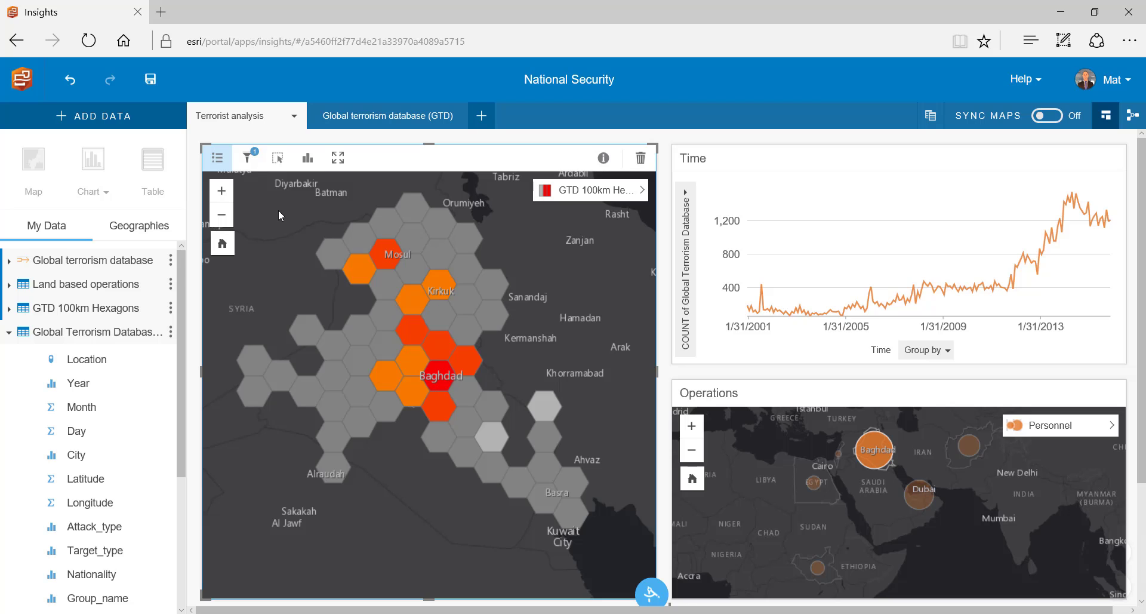
Step: Add the Field assets dataset to the map, then inspect pop-ups showing one asset with 480 deployed
left_click(121, 115)
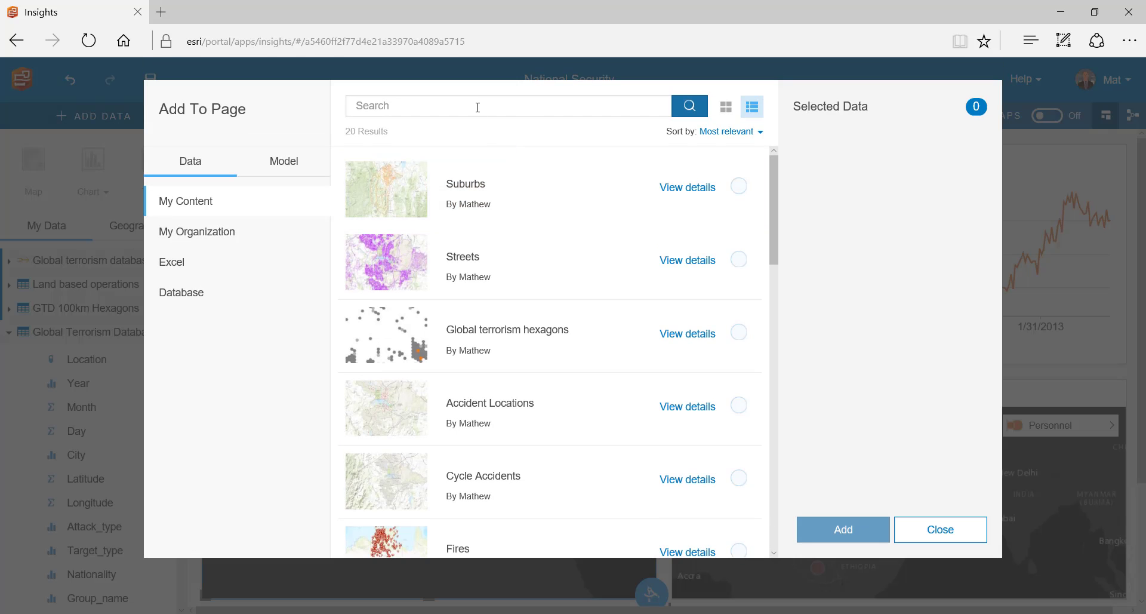
left_click(477, 107)
type("Field")
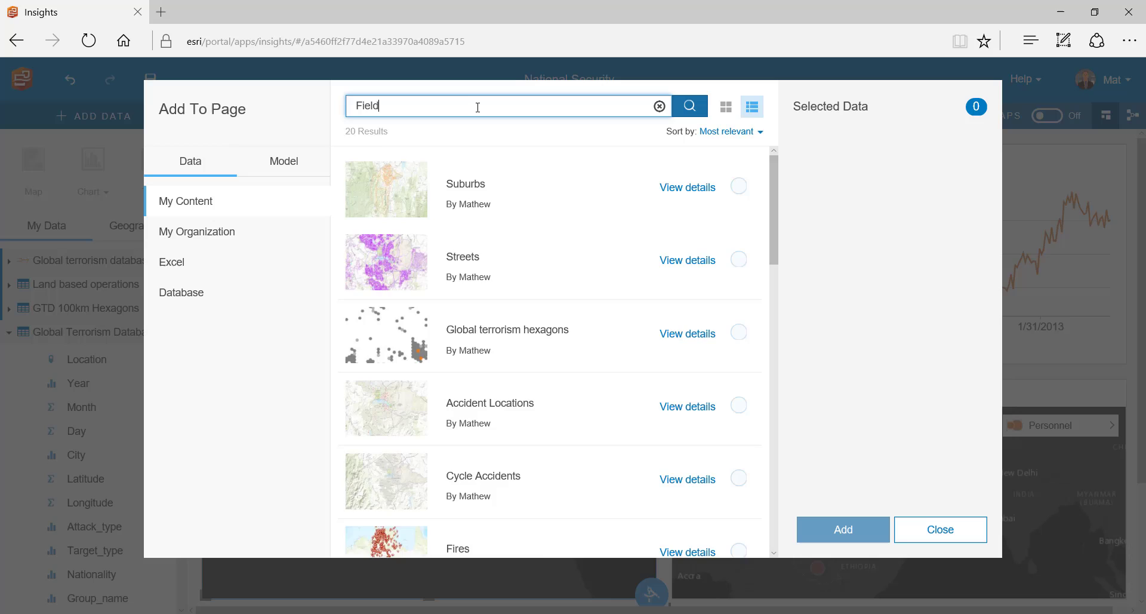
left_click(469, 167)
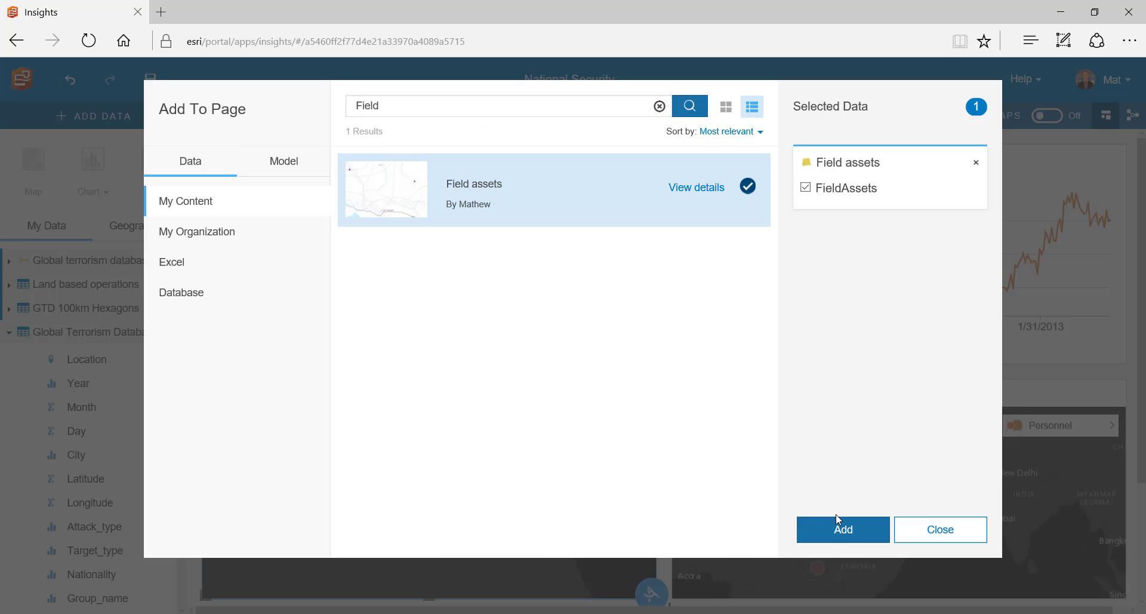
left_click(842, 532)
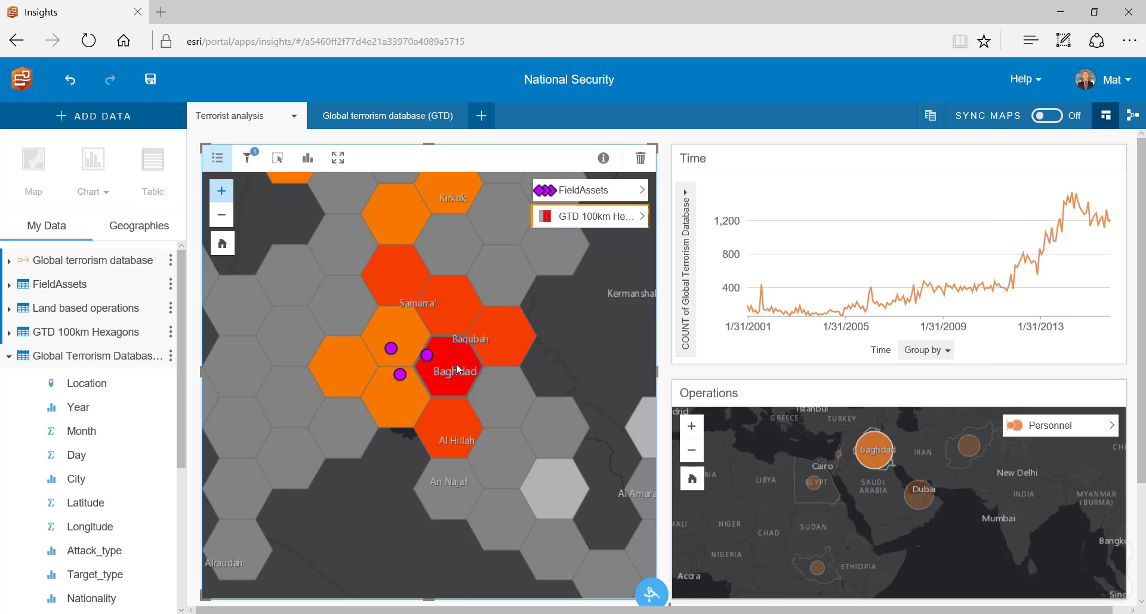
left_click(457, 368)
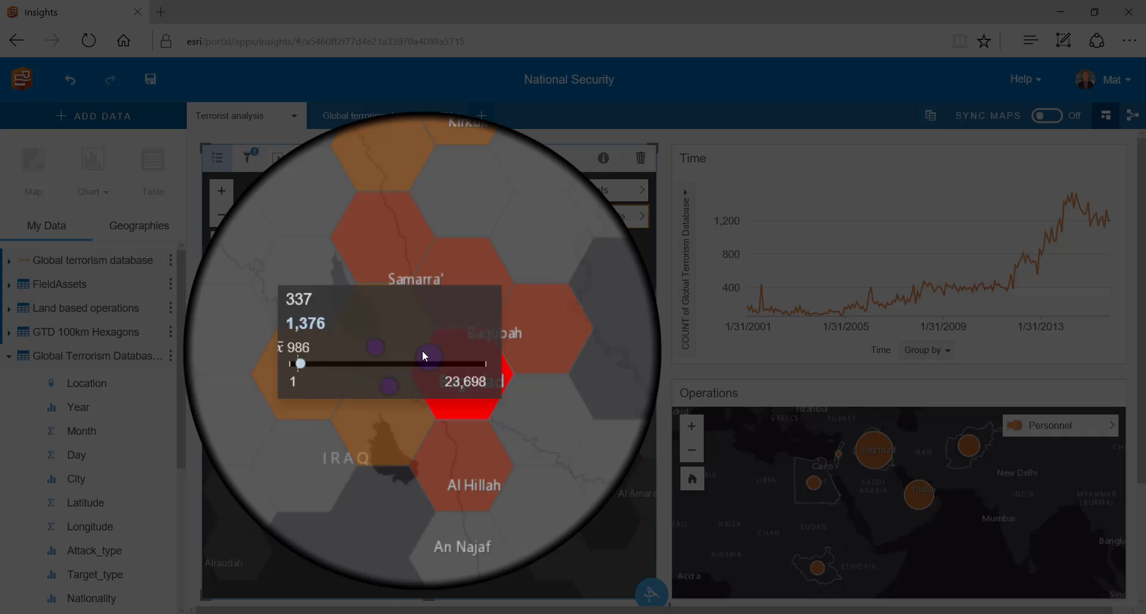
left_click(427, 357)
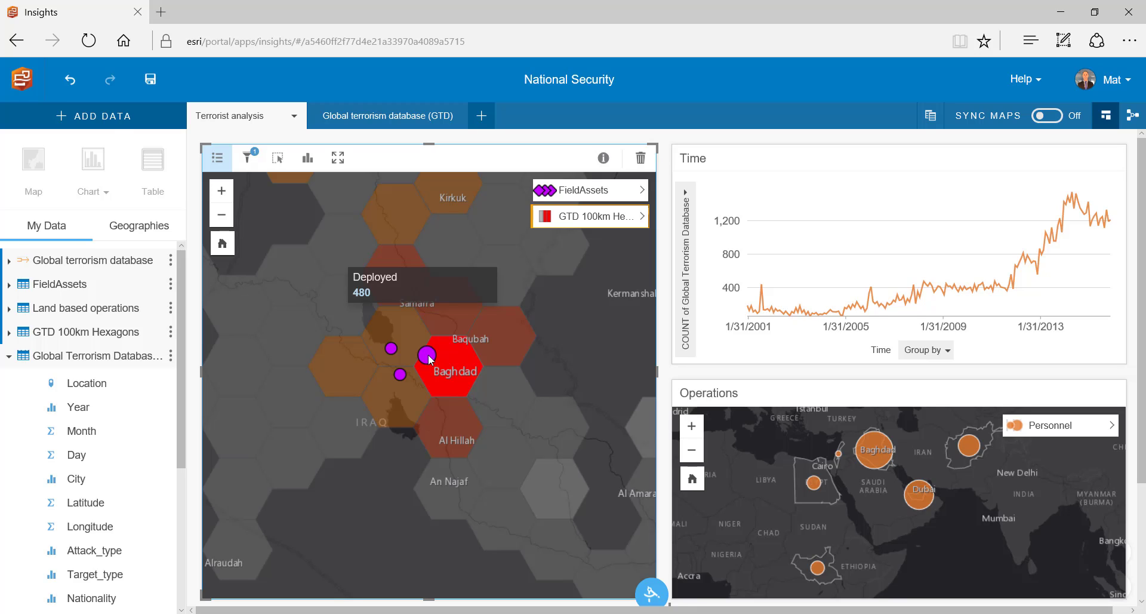
Step: Drop Target_type onto the map as a new layer, show only Military targets, and zoom to Baghdad
scroll(90, 466, "down", 2)
left_click_drag(95, 462, 400, 320)
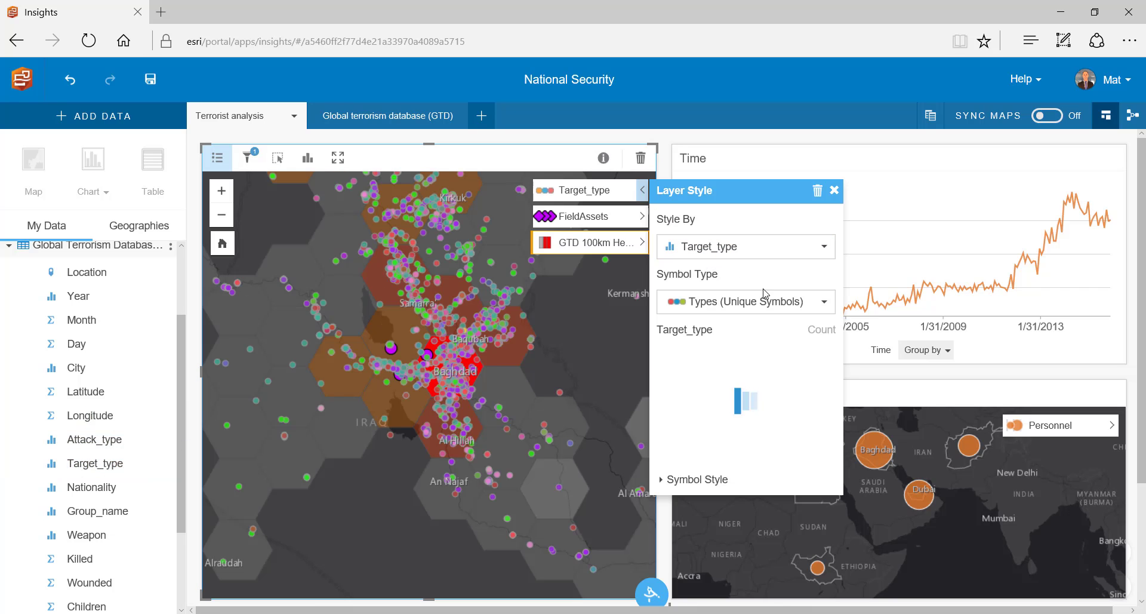
left_click_drag(833, 362, 808, 404)
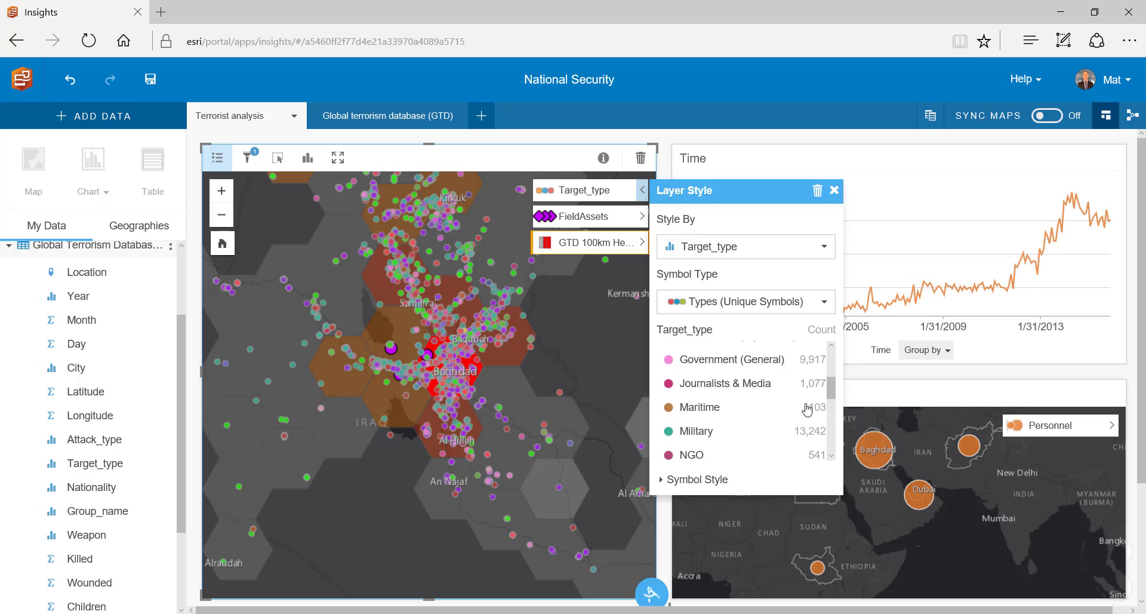
left_click(704, 440)
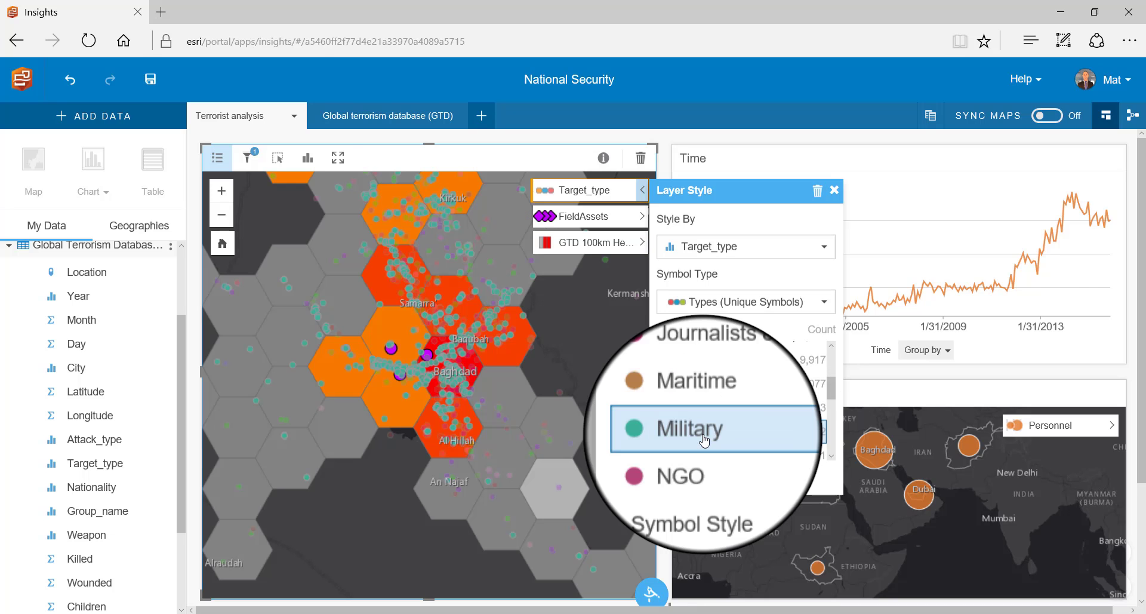
left_click(221, 192)
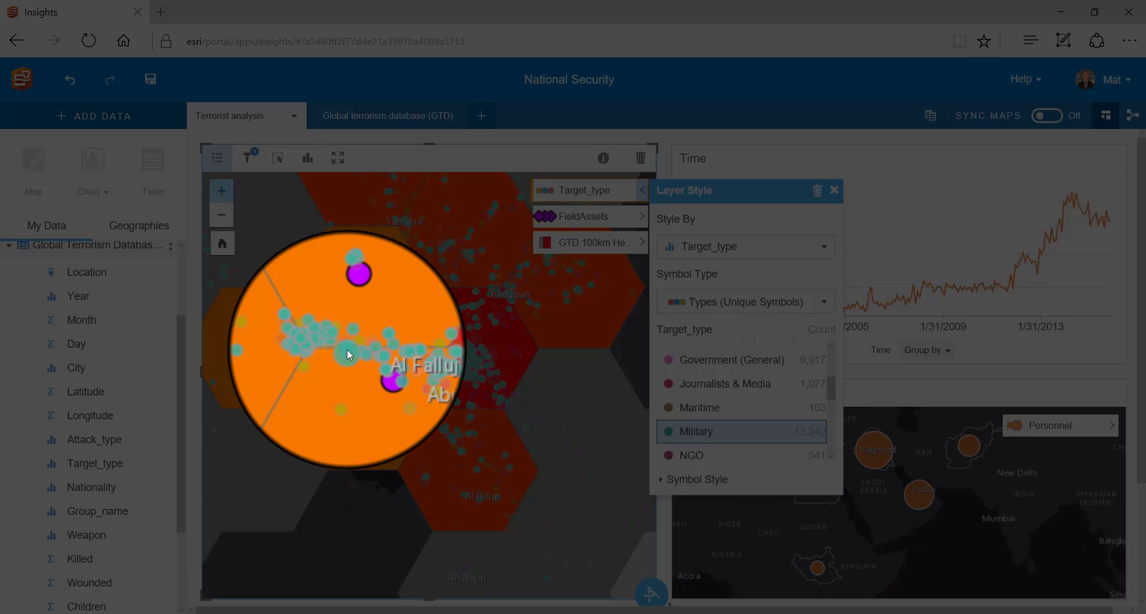
mouse_move(349, 355)
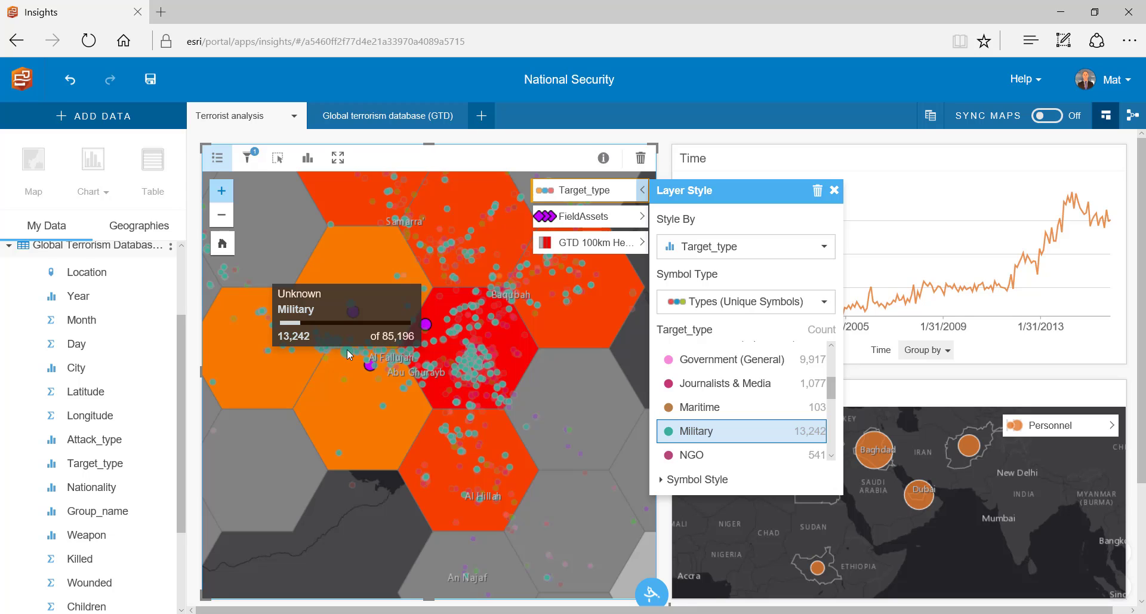
mouse_move(371, 373)
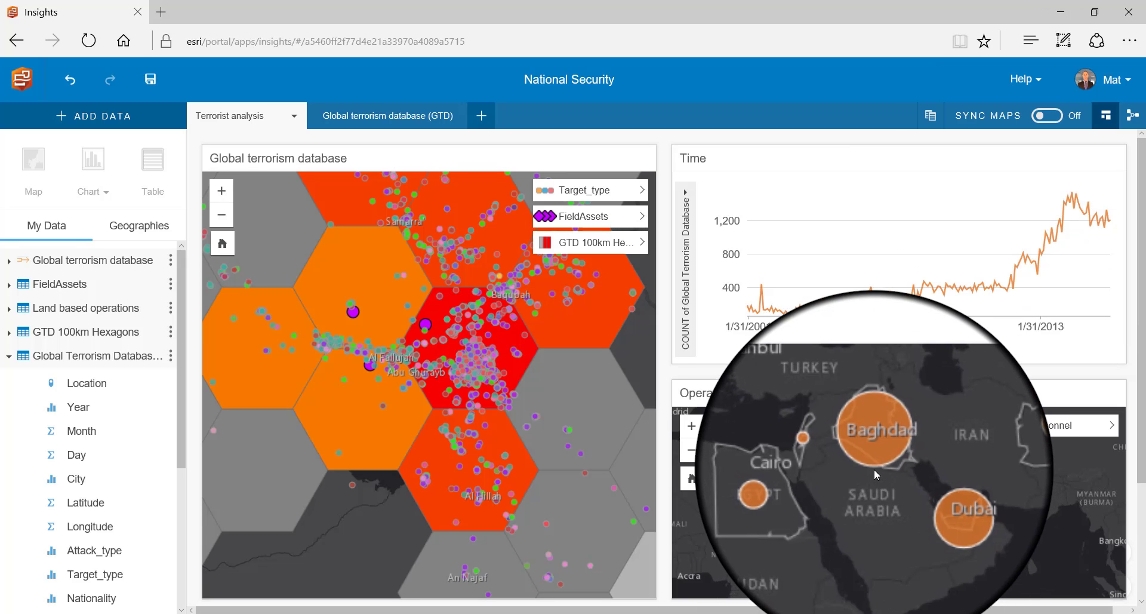
Step: Select the Baghdad hexagon map card and switch to the Analysis view workflow diagram
mouse_move(872, 460)
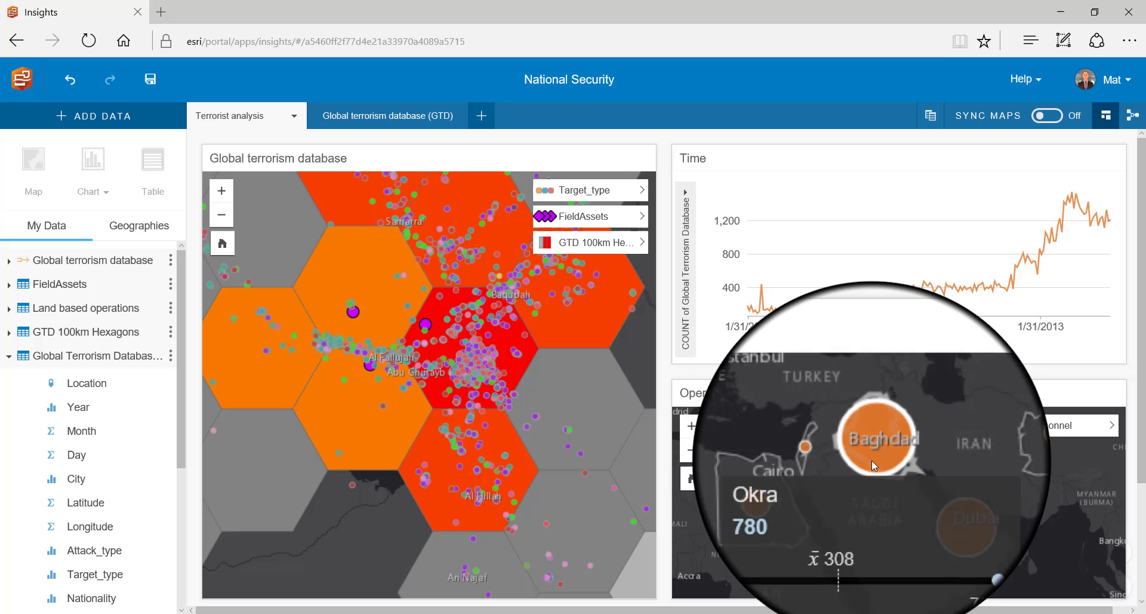
left_click(639, 407)
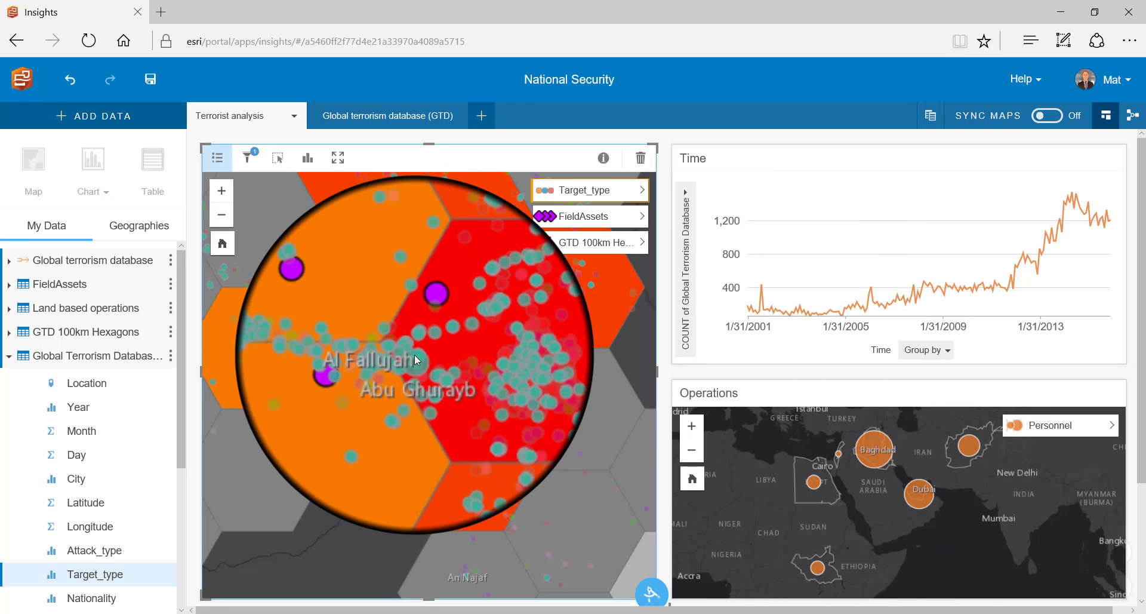
left_click(1132, 115)
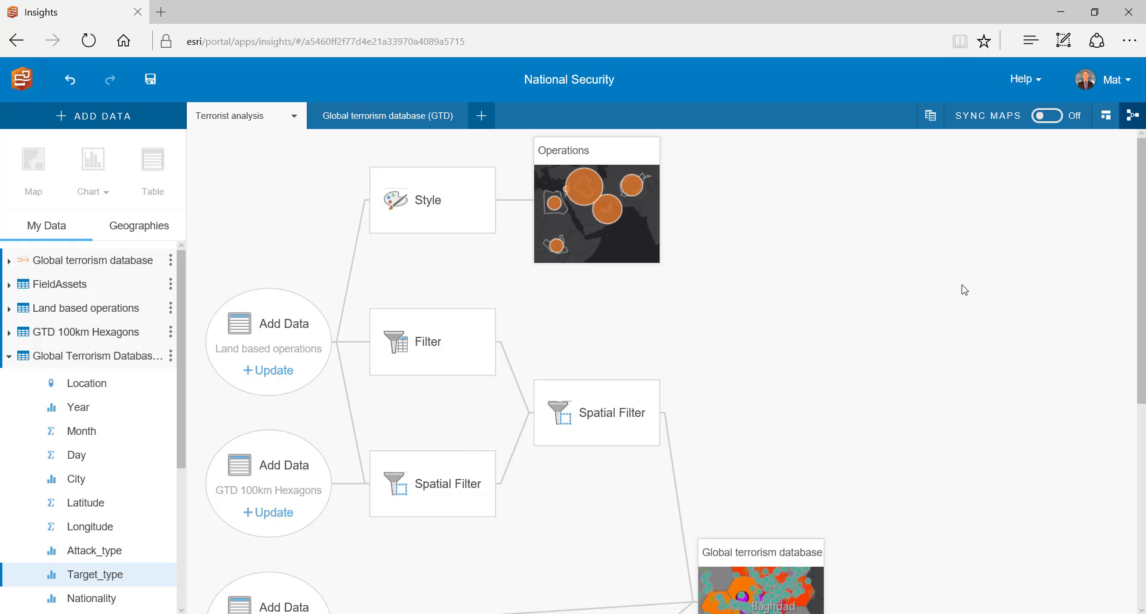
Step: Open the Spatial Filter node's settings, then go back to the Terrorist analysis page view
left_click(671, 394)
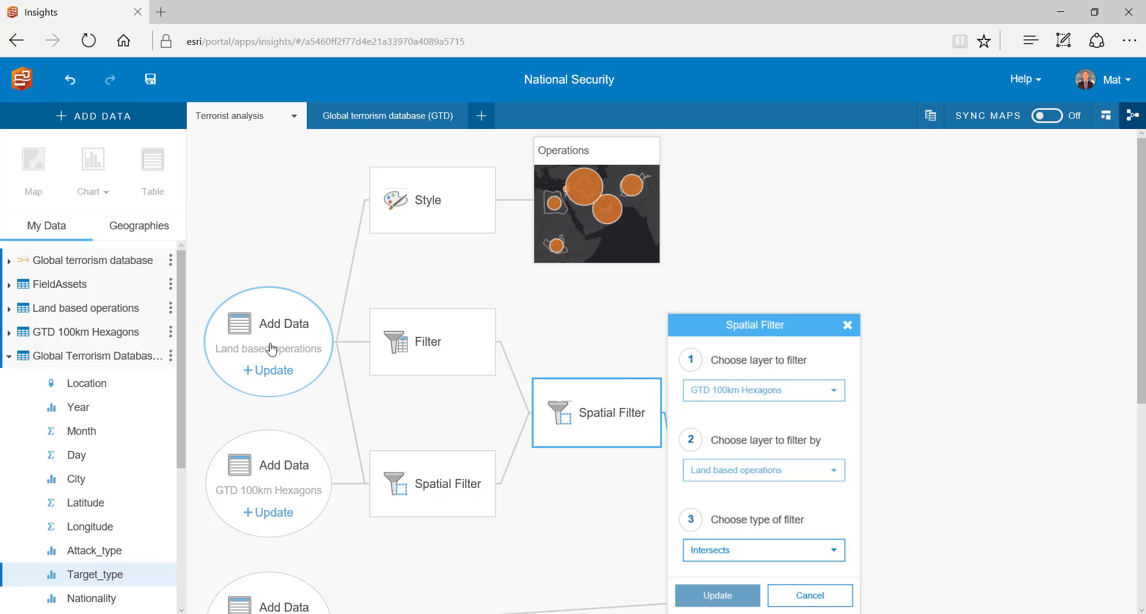
left_click(270, 371)
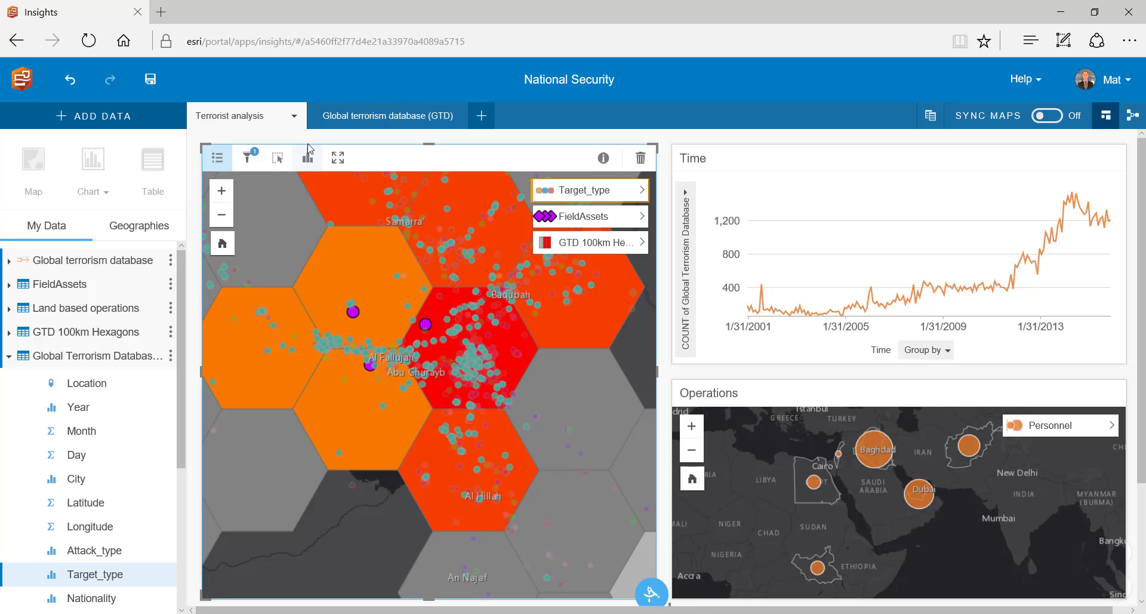
Step: Share the Terrorist analysis page with the National Security group via Share Page
left_click(294, 117)
left_click(251, 230)
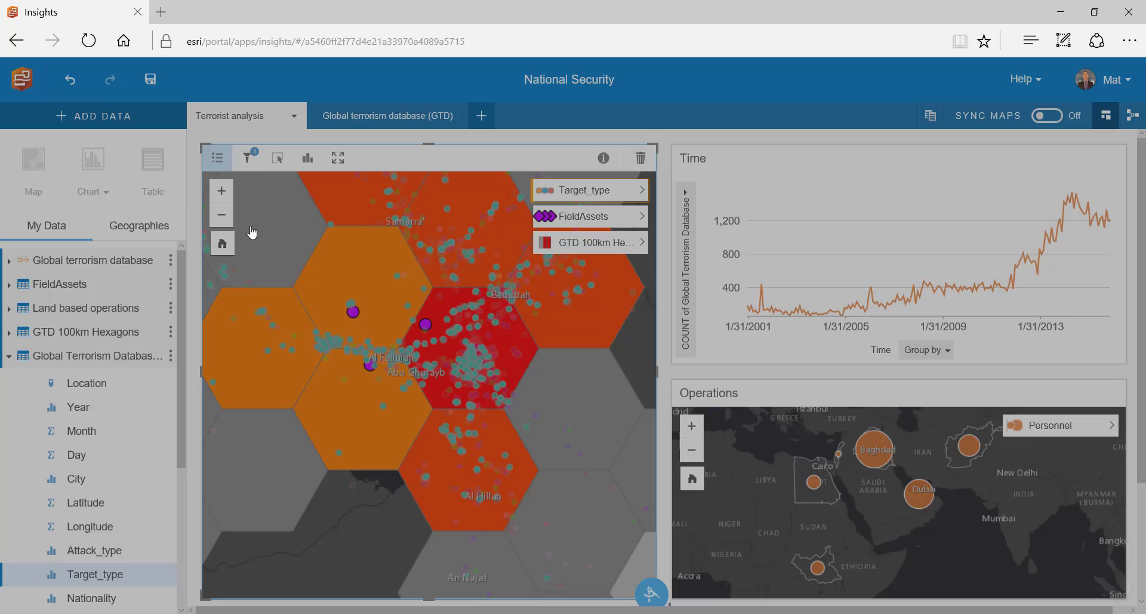
left_click(600, 211)
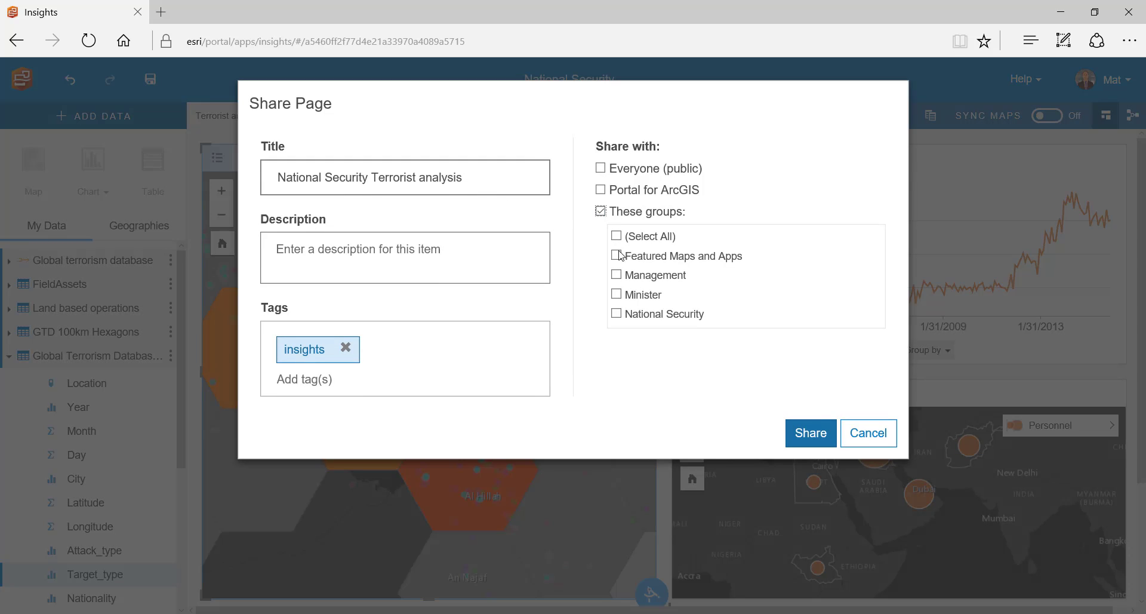
left_click(617, 314)
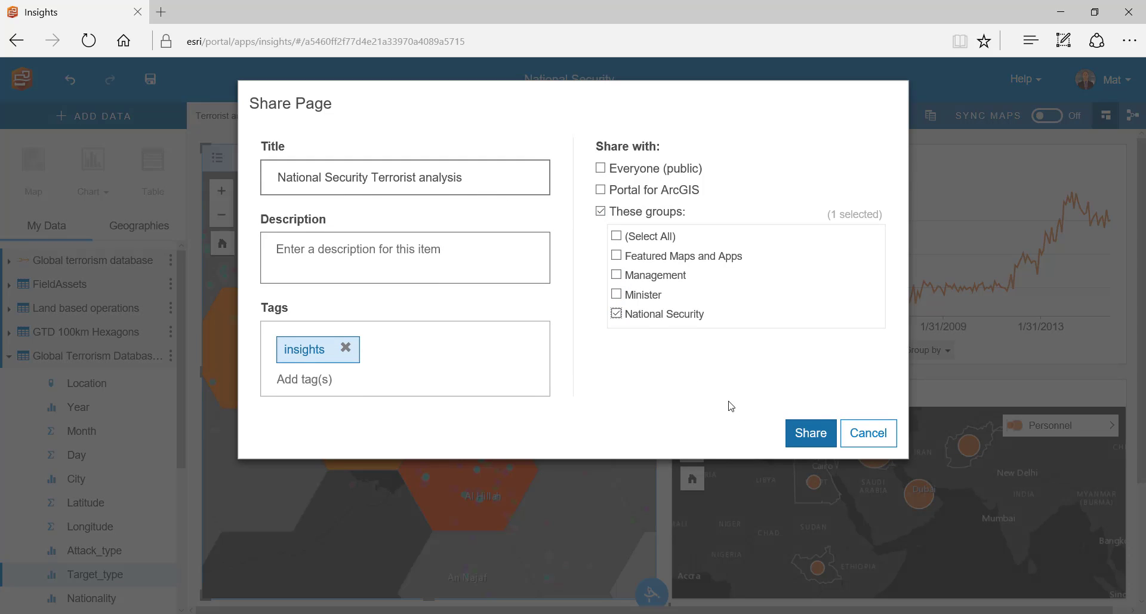
left_click(806, 434)
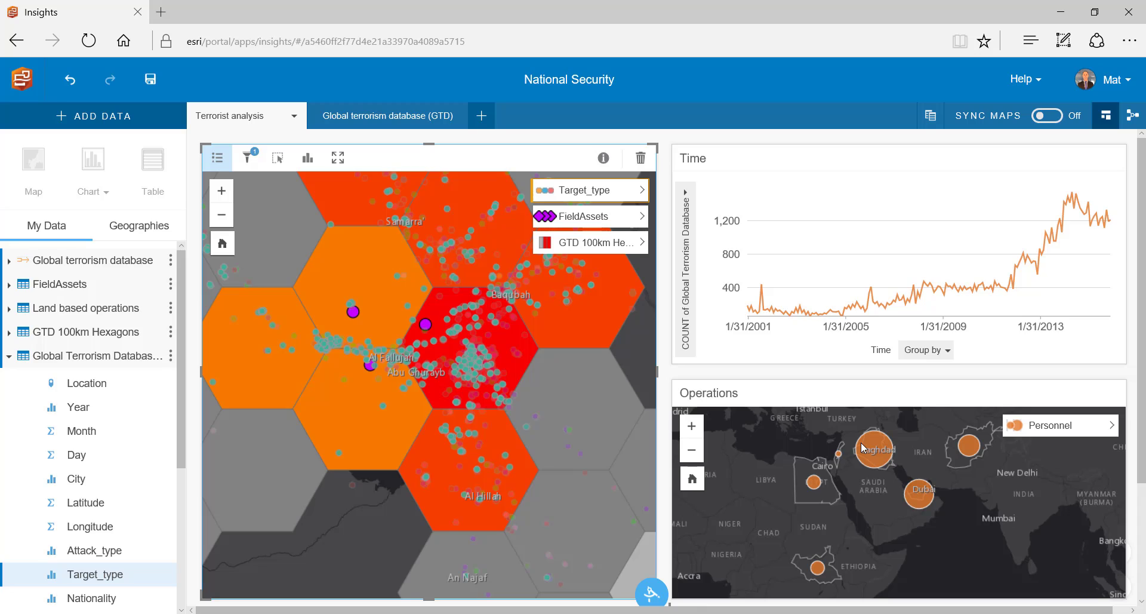